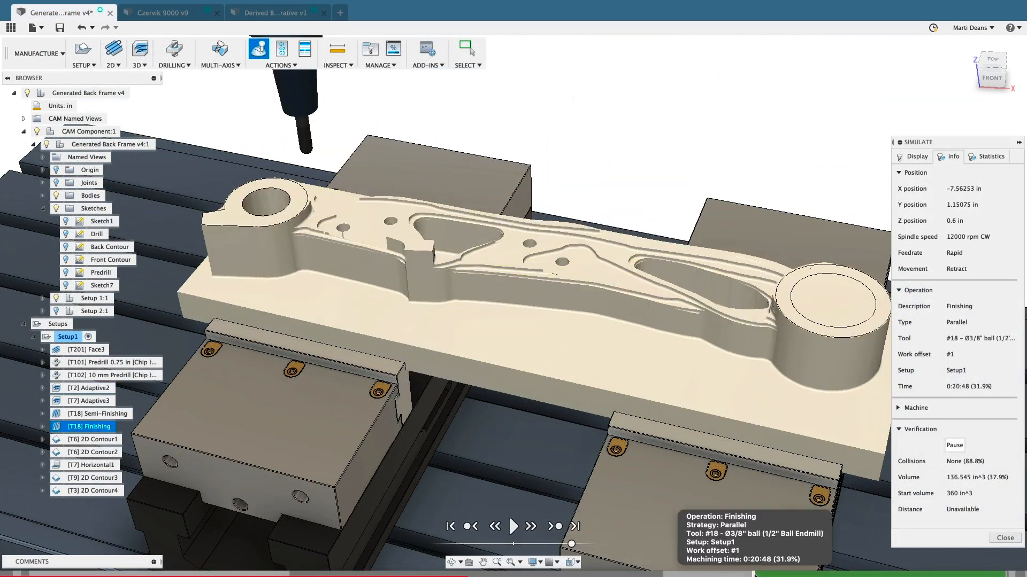
Step: Play the Setup1 machining simulation through the Finishing operation
{"action": "left_click", "coordinate": [513, 527]}
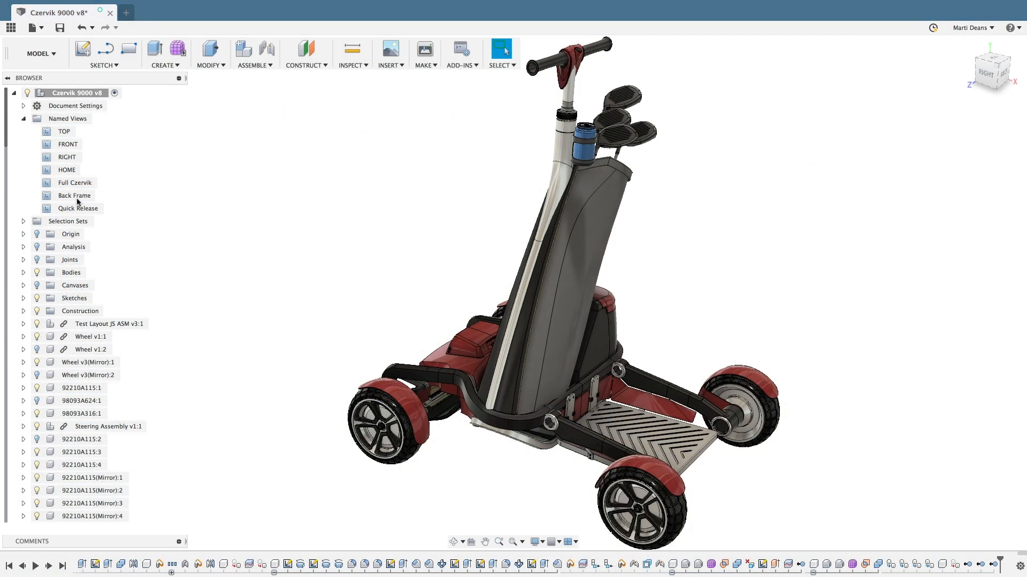
Step: Derive the standing platform and right back frame into a new design, saving the source with version description "Derive for Standalone"
{"action": "double_click", "coordinate": [75, 196]}
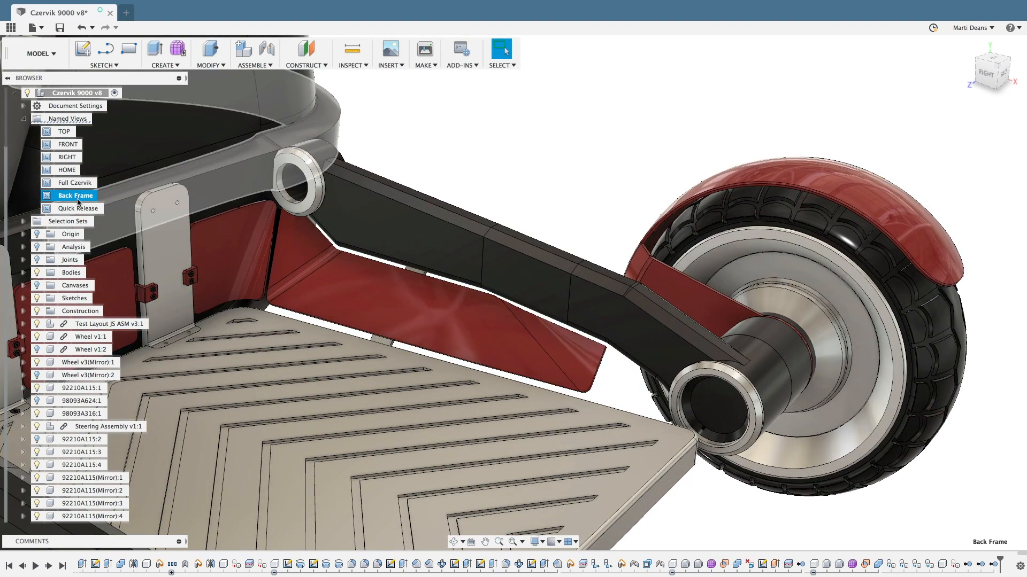
{"action": "left_click", "coordinate": [399, 360]}
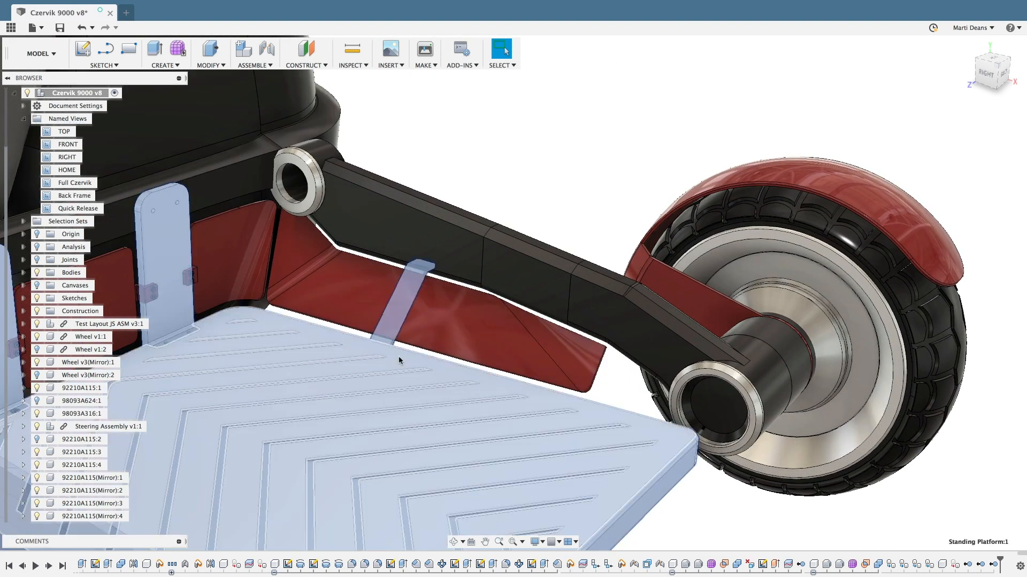
{"action": "left_click", "coordinate": [435, 255], "text": "shift"}
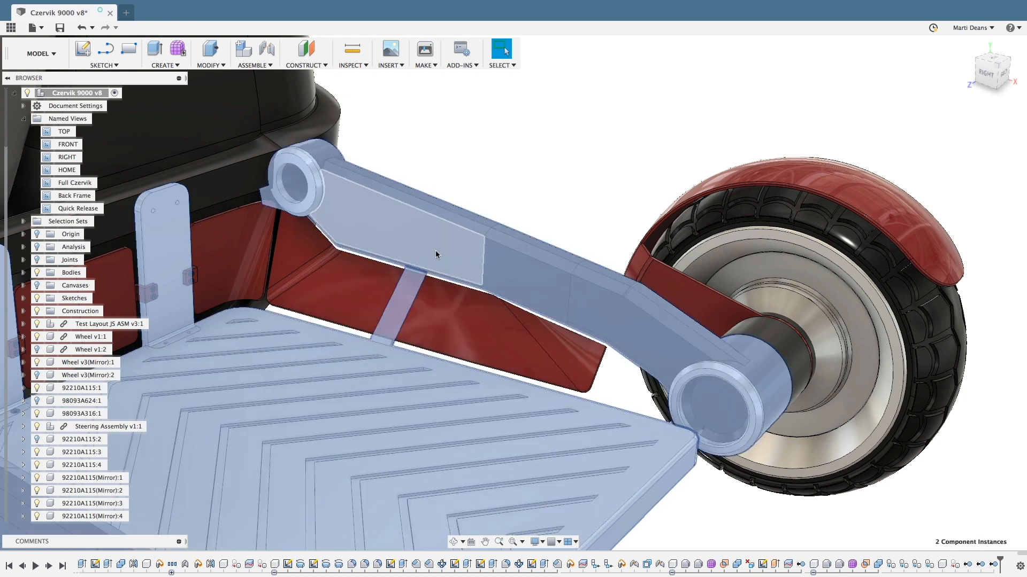
{"action": "left_click", "coordinate": [169, 66]}
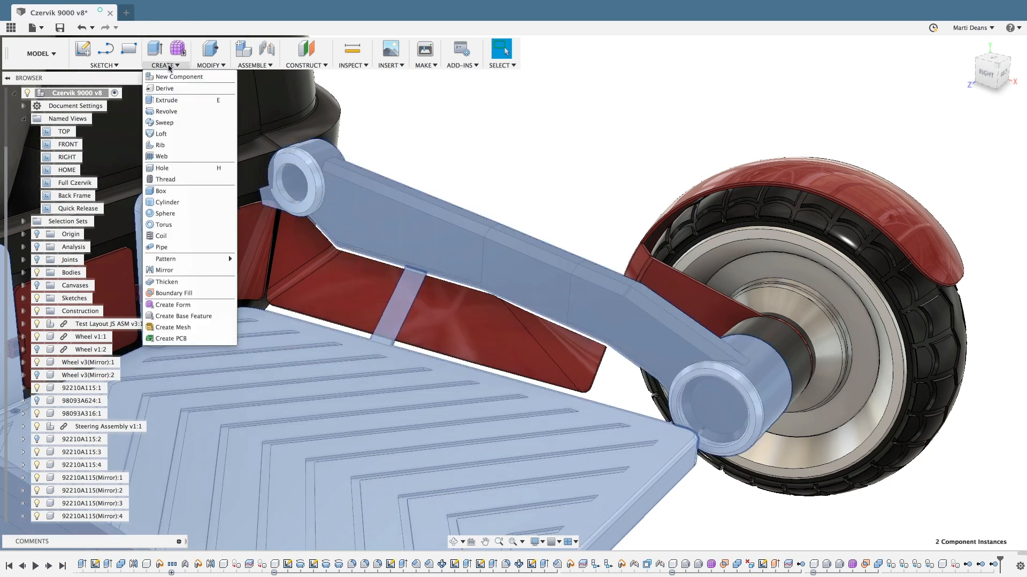
{"action": "left_click", "coordinate": [168, 88]}
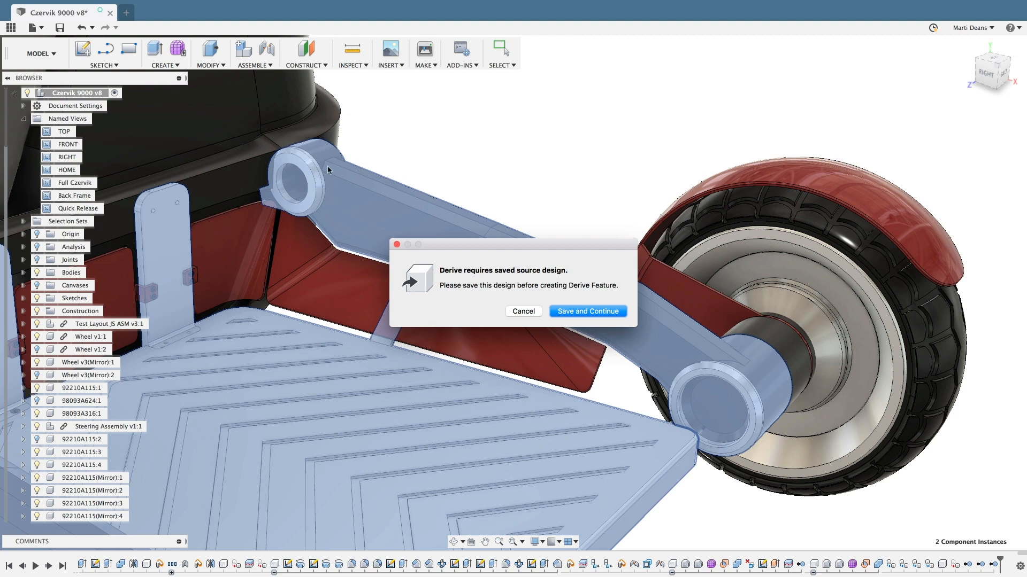
{"action": "left_click", "coordinate": [592, 310]}
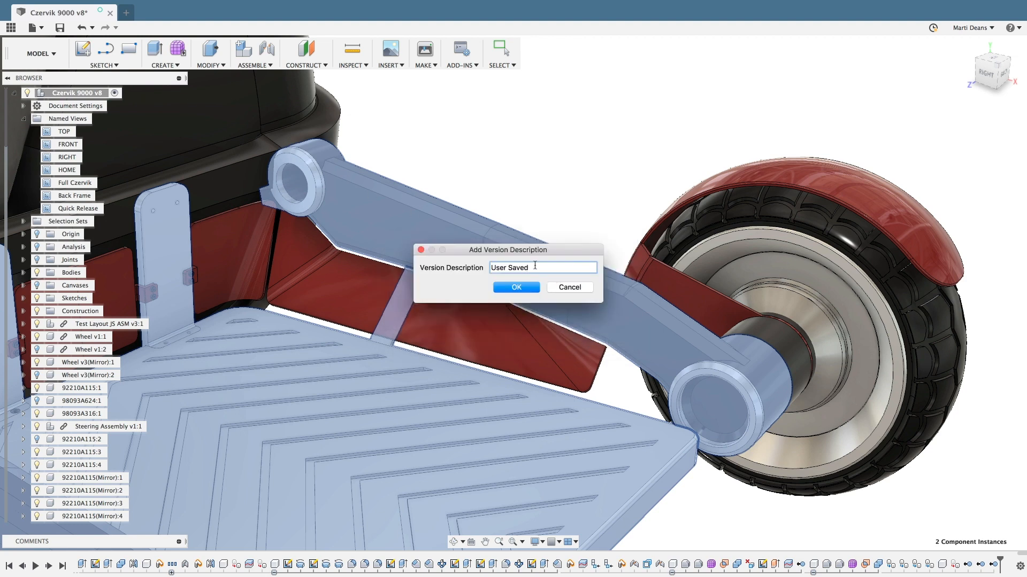
{"action": "type", "text": "Derive for Standalone"}
{"action": "key", "text": "Return"}
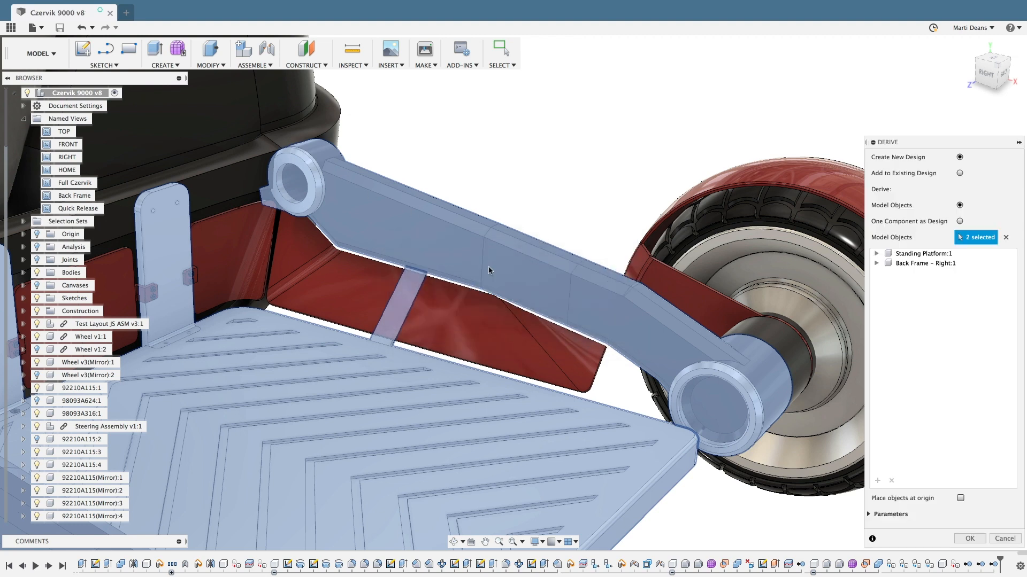
{"action": "left_click", "coordinate": [968, 539]}
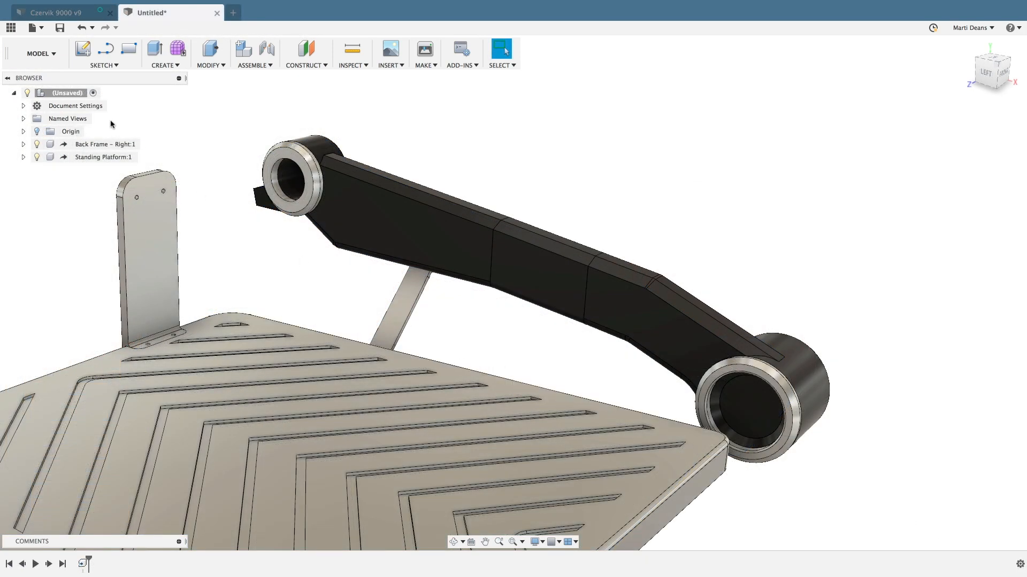
Step: Switch to Generative Design, edit the generative model and remove the Standing Platform component from it
{"action": "left_click", "coordinate": [41, 54]}
{"action": "left_click", "coordinate": [47, 95]}
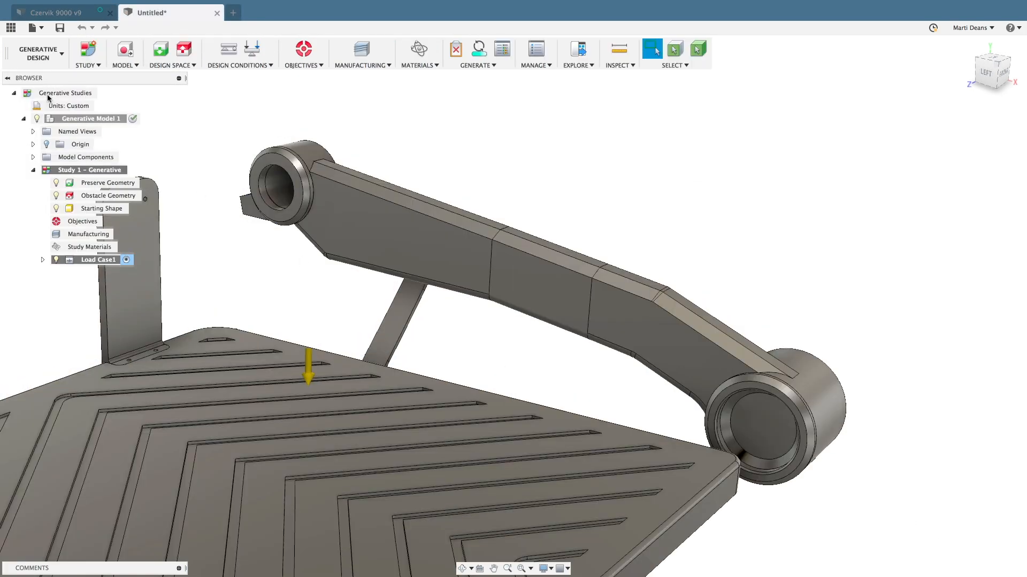
{"action": "left_click", "coordinate": [126, 51]}
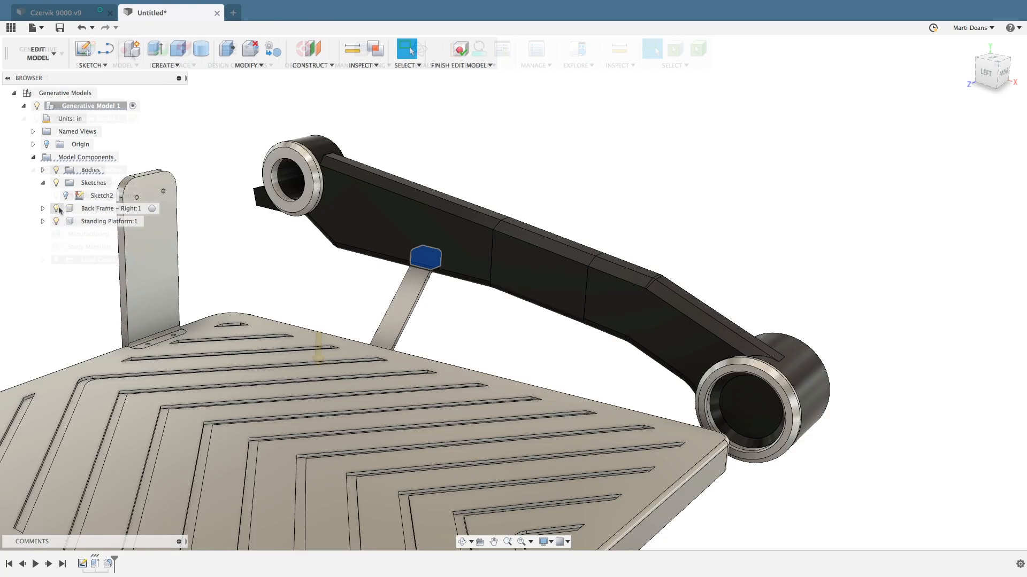
{"action": "right_click", "coordinate": [84, 221]}
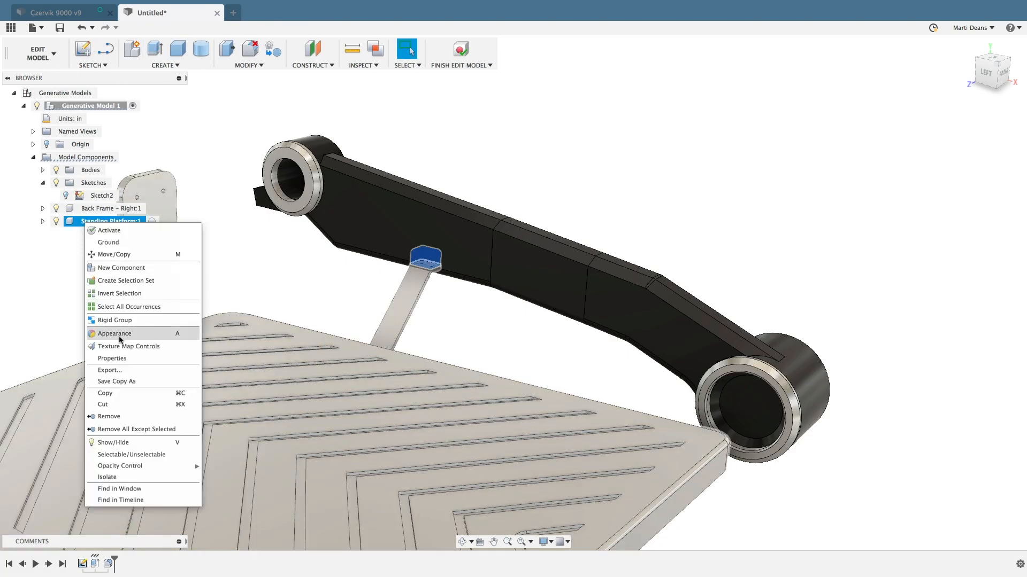
{"action": "left_click", "coordinate": [123, 416]}
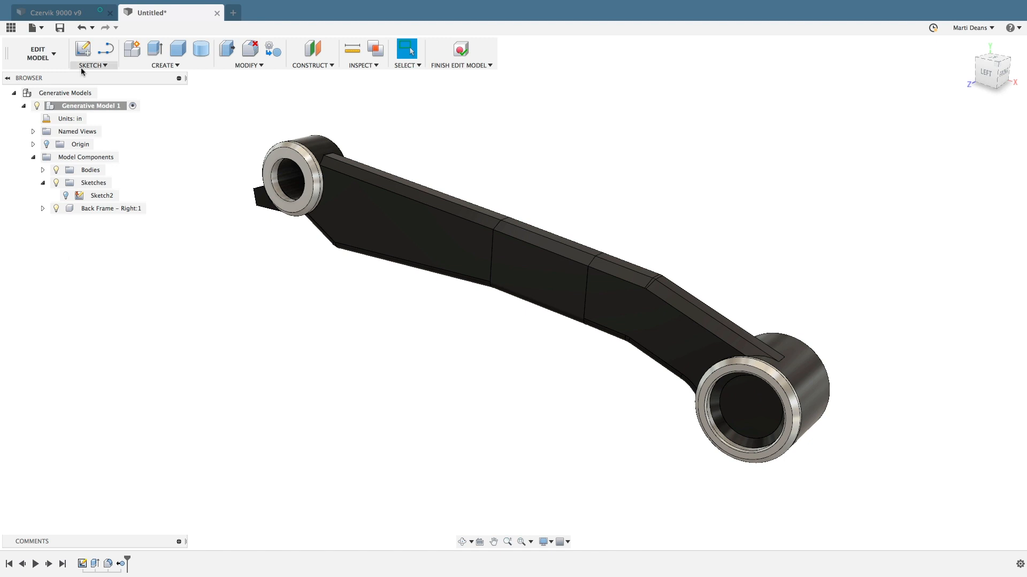
Step: Sketch a closed profile on the small hub's face, running under the hub and small mount to the large hub, with a 1.50 in end edge
{"action": "left_click", "coordinate": [82, 50]}
{"action": "left_click", "coordinate": [292, 209]}
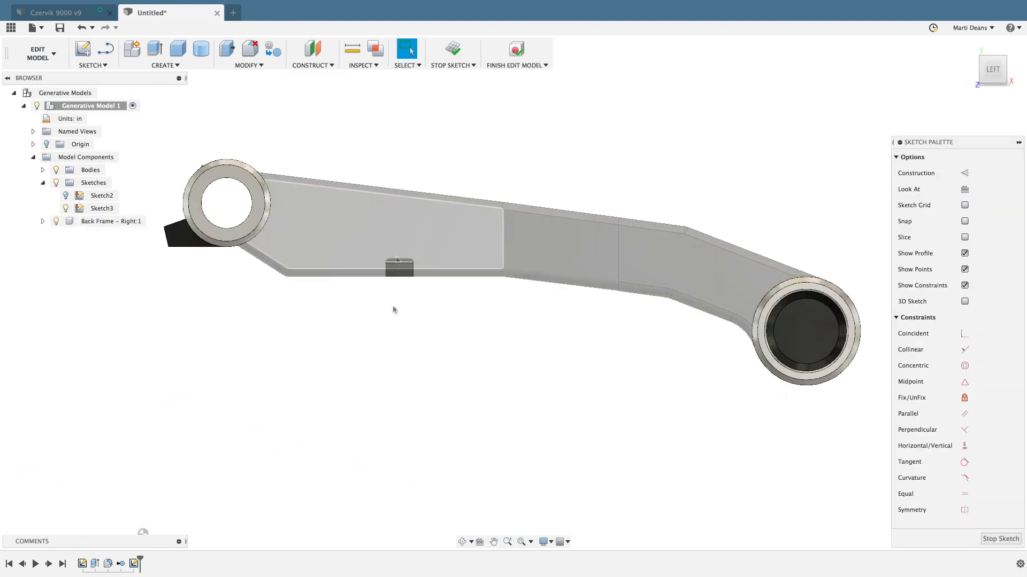
{"action": "key", "text": "l"}
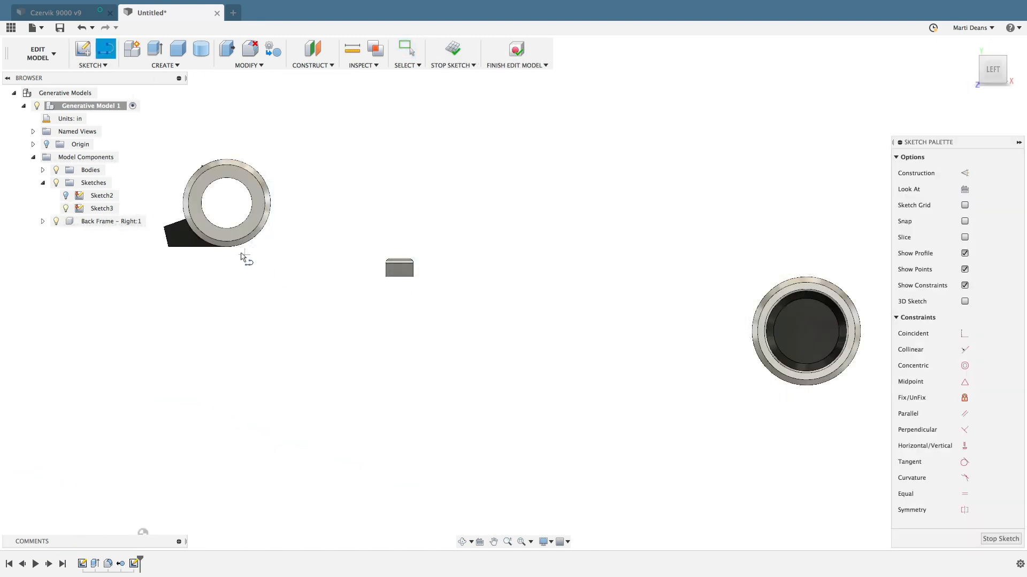
{"action": "left_click", "coordinate": [227, 246]}
{"action": "left_click", "coordinate": [386, 277]}
{"action": "left_click", "coordinate": [414, 277]}
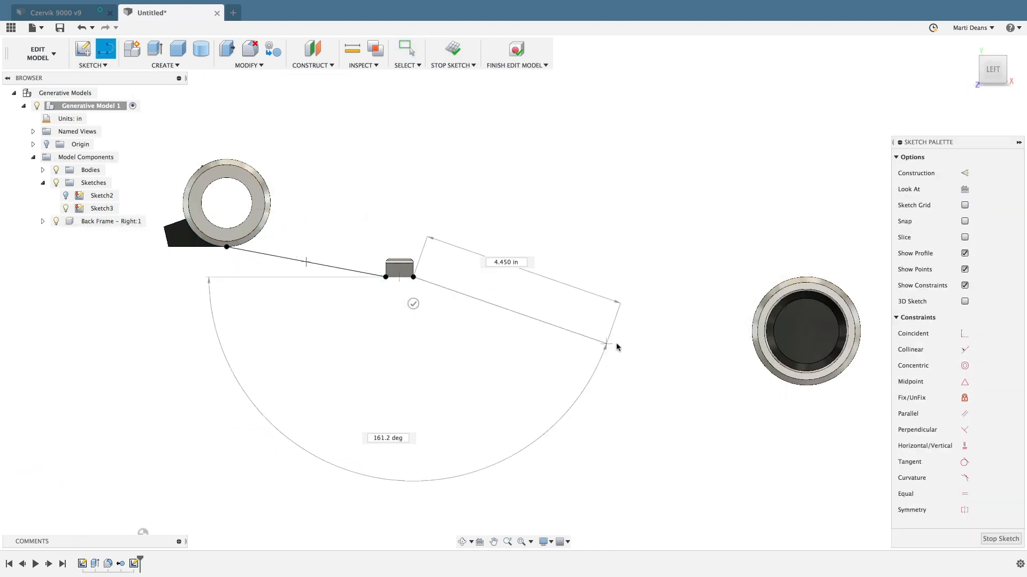
{"action": "left_click", "coordinate": [789, 383]}
{"action": "left_click", "coordinate": [789, 437]}
{"action": "left_click", "coordinate": [227, 437]}
{"action": "left_click", "coordinate": [226, 247]}
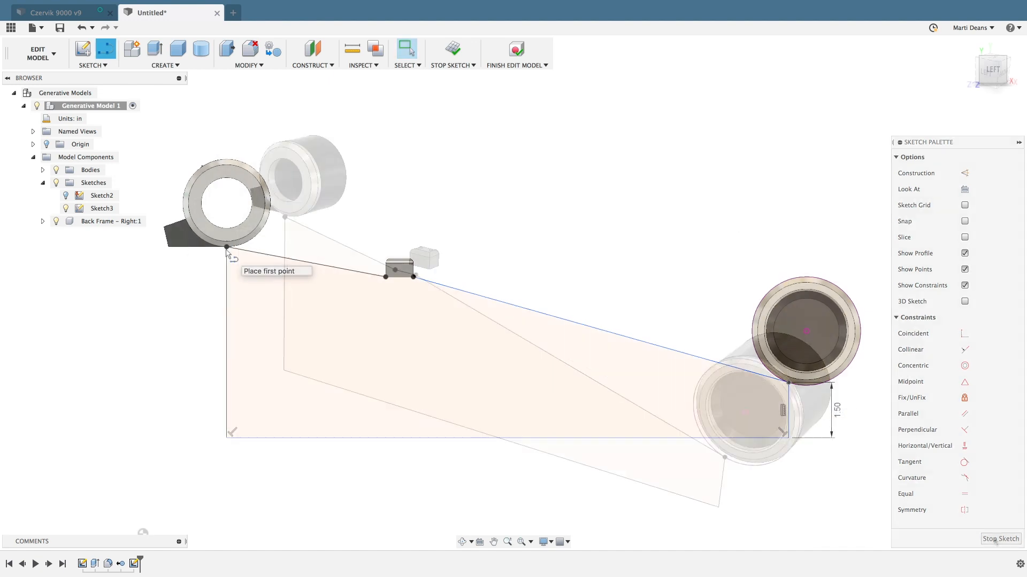
Step: Extrude the profile on two sides, 0.50 in and 4.50 in, as a new body, and finish editing the model
{"action": "key", "text": "e"}
{"action": "left_click", "coordinate": [471, 364]}
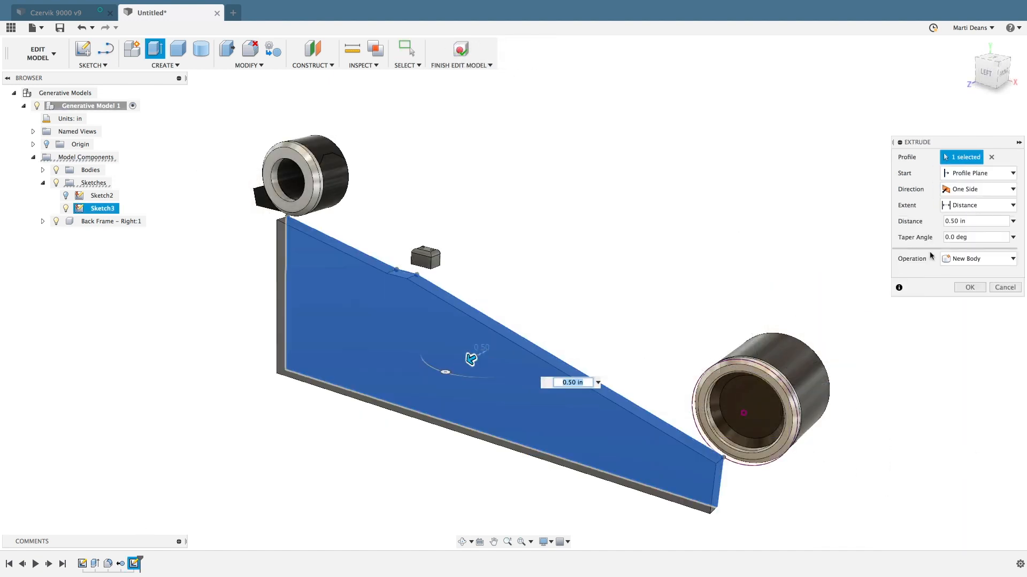
{"action": "left_click", "coordinate": [978, 189]}
{"action": "left_click", "coordinate": [971, 215]}
{"action": "left_click_drag", "start_coordinate": [484, 351], "coordinate": [573, 320]}
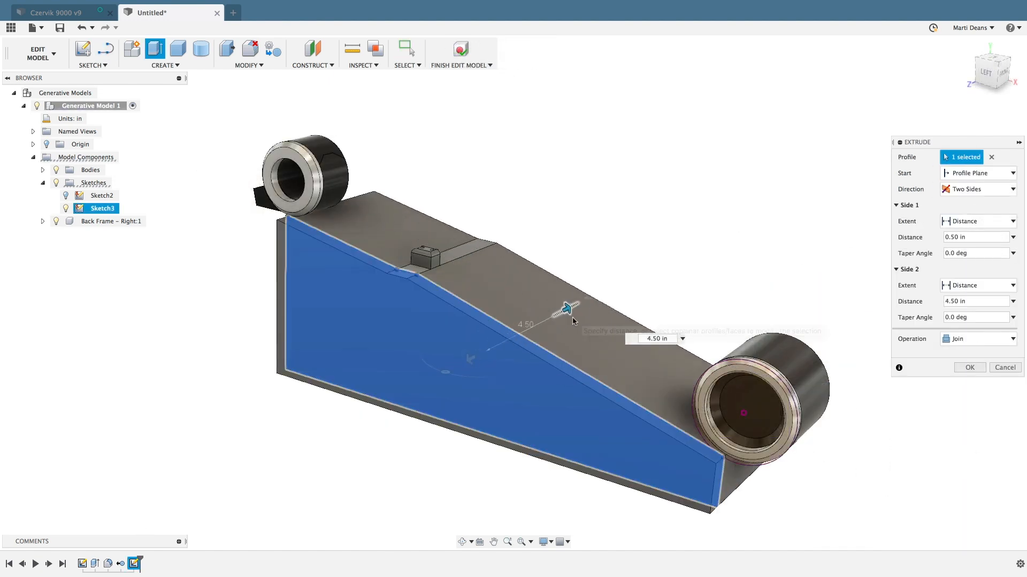
{"action": "left_click", "coordinate": [978, 339]}
{"action": "left_click", "coordinate": [962, 388]}
{"action": "left_click", "coordinate": [970, 368]}
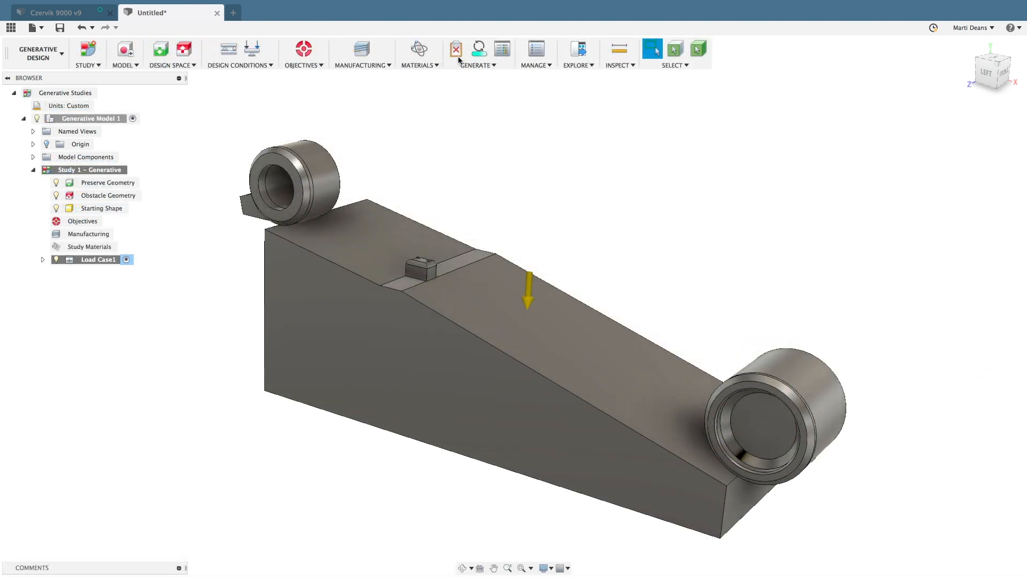
Step: Assign the small hub, the middle mount and the large hub as preserve geometry
{"action": "left_click", "coordinate": [160, 51]}
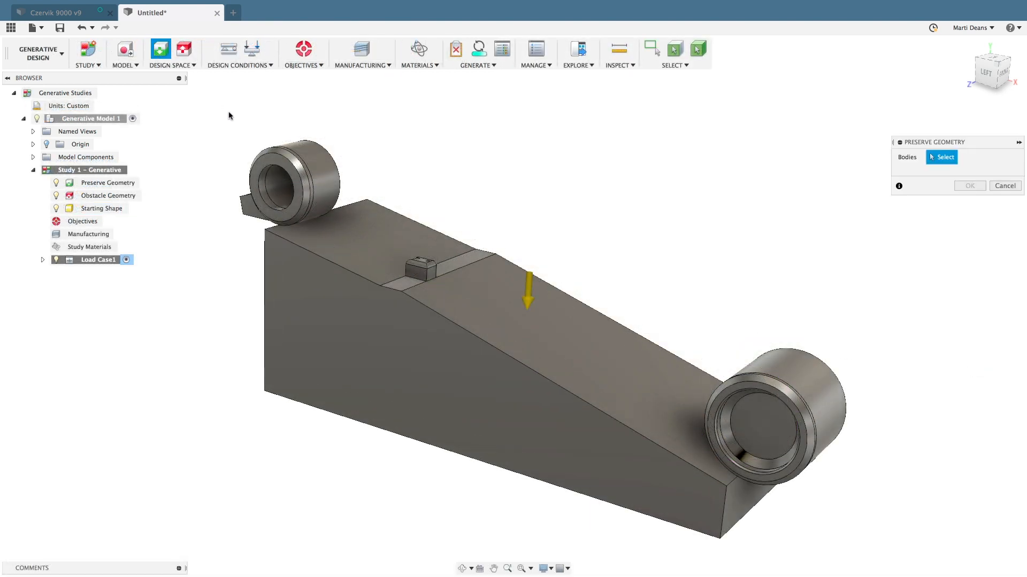
{"action": "left_click", "coordinate": [309, 166]}
{"action": "left_click", "coordinate": [421, 269]}
{"action": "left_click", "coordinate": [775, 412]}
{"action": "left_click", "coordinate": [969, 186]}
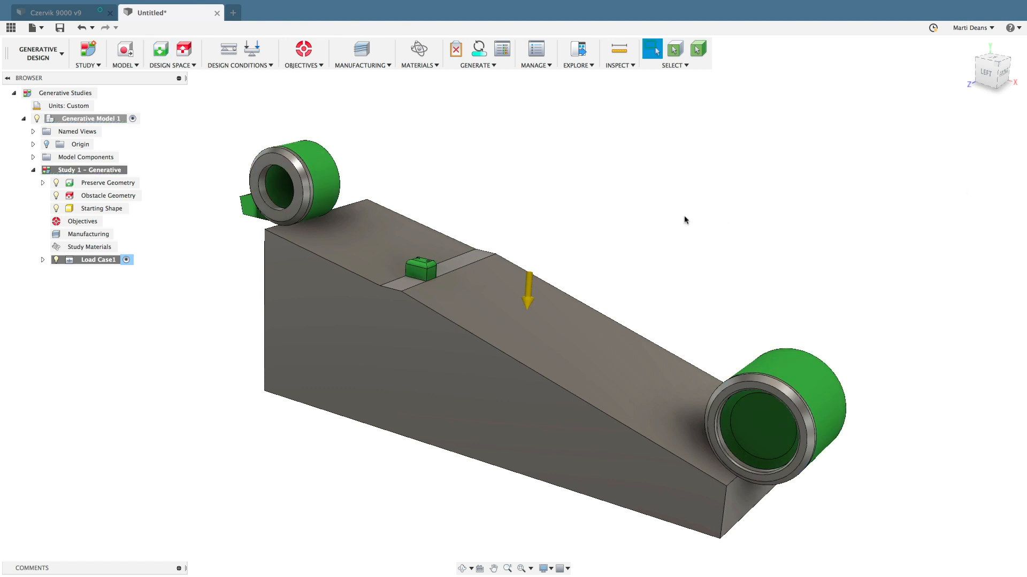
Step: Assign the wedge block and the hardware bodies at the hubs and middle mount as obstacle geometry
{"action": "left_click", "coordinate": [183, 51]}
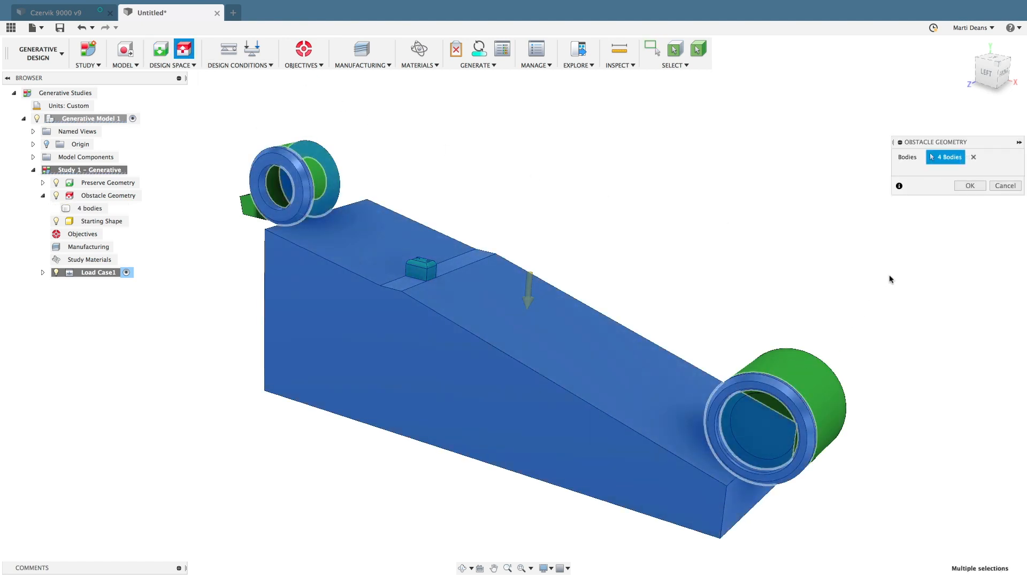
{"action": "left_click", "coordinate": [970, 186]}
Step: Apply a Pin structural constraint with radial and axial directions fixed to the small hub's bore
{"action": "left_click", "coordinate": [228, 49]}
{"action": "left_click", "coordinate": [274, 177]}
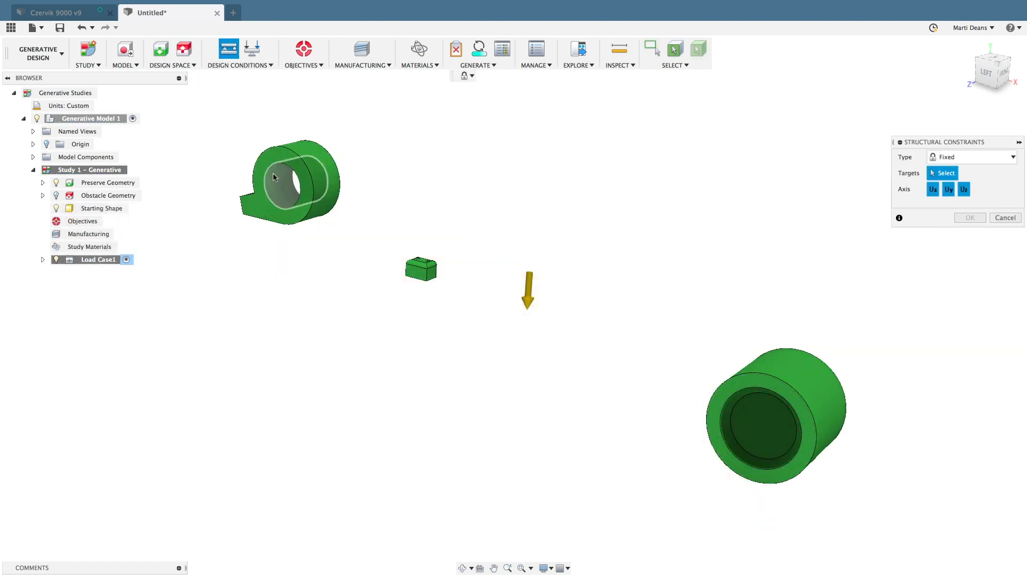
{"action": "left_click", "coordinate": [974, 157]}
{"action": "left_click", "coordinate": [946, 168]}
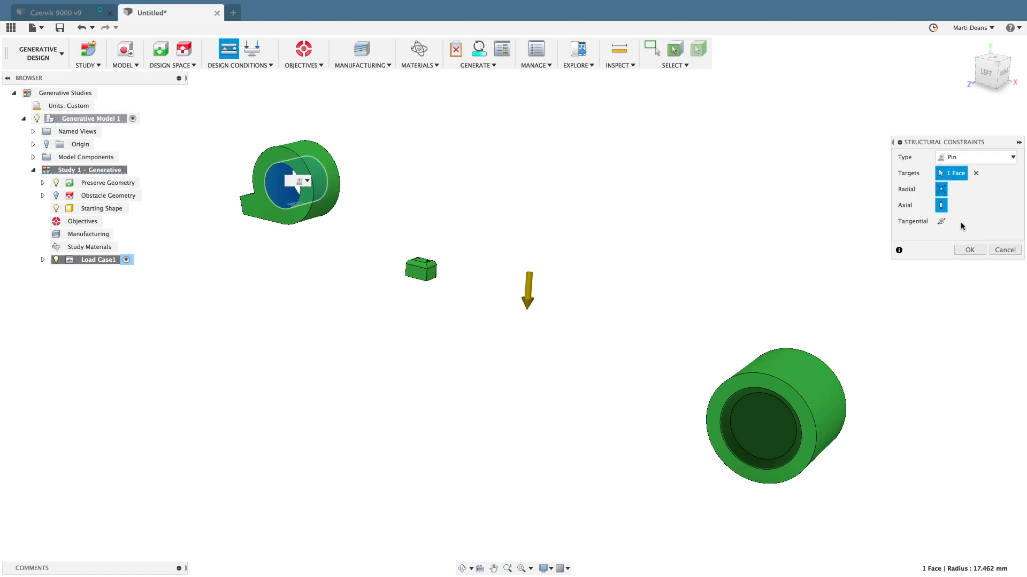
{"action": "left_click", "coordinate": [969, 252]}
Step: Apply a 300 lbforce load to the underside of the middle mount, flipped to act downward
{"action": "left_click", "coordinate": [252, 49]}
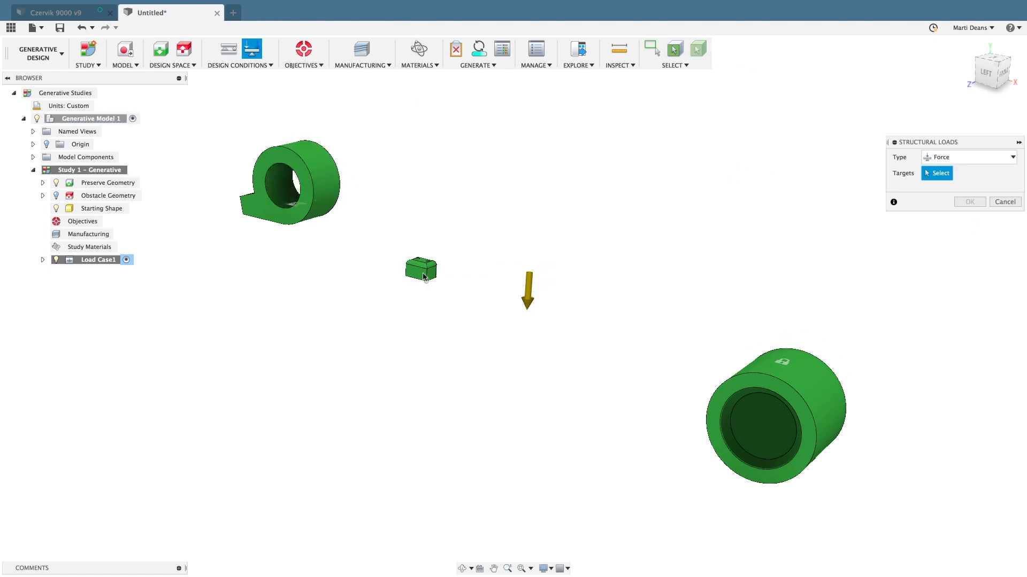
{"action": "middle_click_drag", "start_coordinate": [415, 279], "coordinate": [420, 294], "text": "shift"}
{"action": "left_click", "coordinate": [421, 299]}
{"action": "left_click_drag", "start_coordinate": [968, 222], "coordinate": [939, 222]}
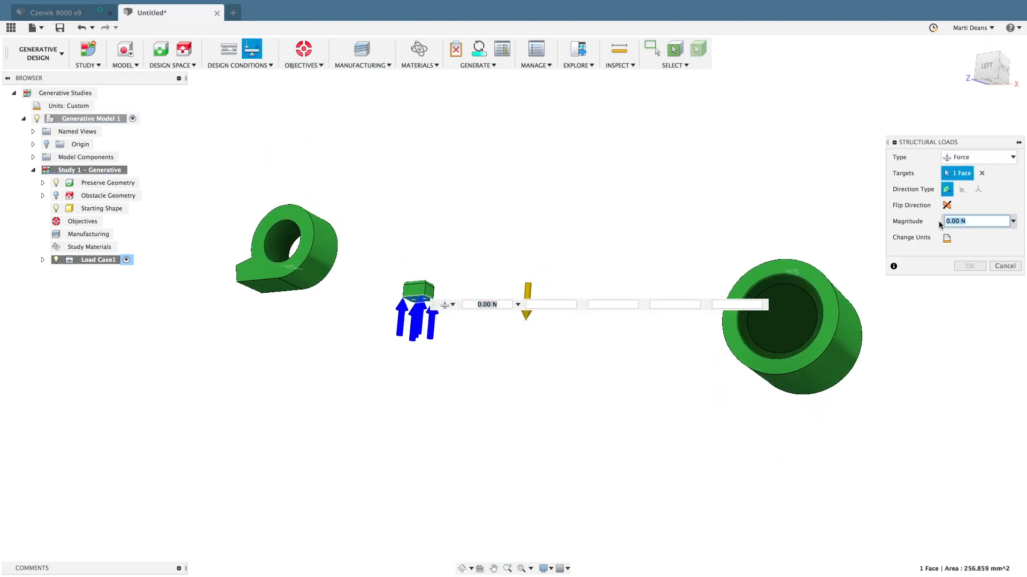
{"action": "type", "text": "300 lbforce"}
{"action": "left_click", "coordinate": [946, 206]}
{"action": "left_click", "coordinate": [968, 266]}
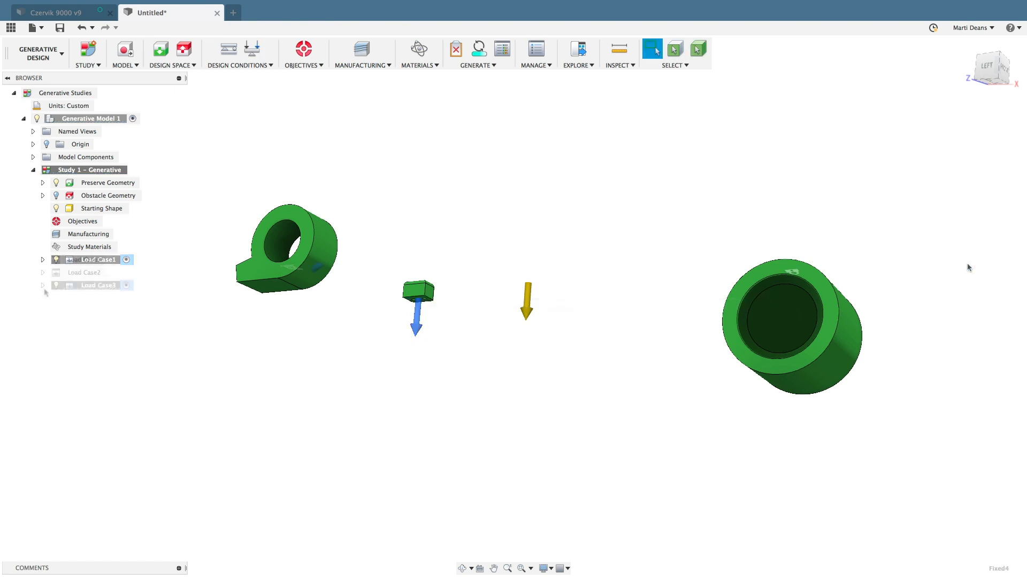
Step: Confirm the study objective as Minimize Mass with a safety factor of 2.00
{"action": "double_click", "coordinate": [91, 224]}
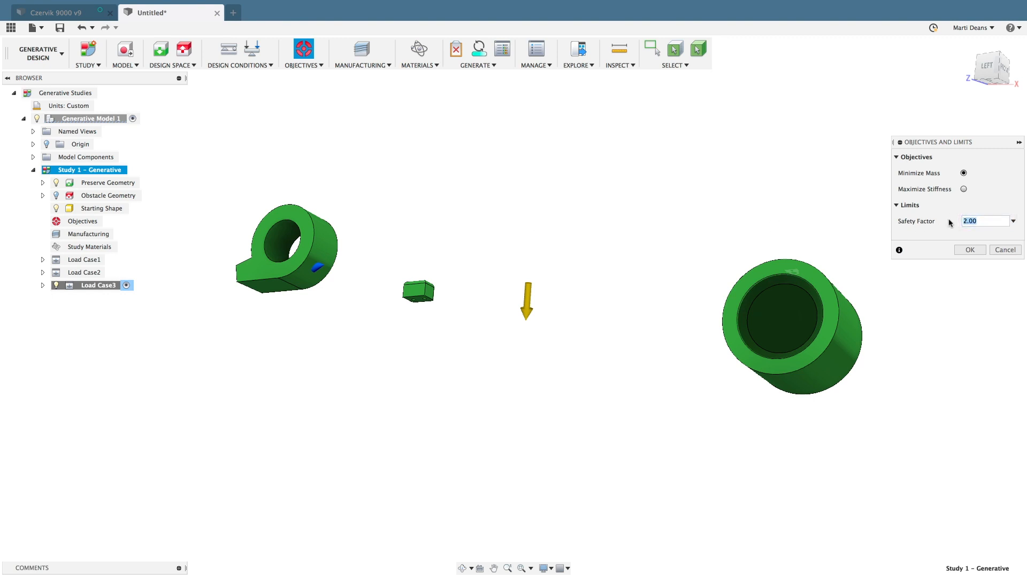
{"action": "left_click", "coordinate": [968, 249]}
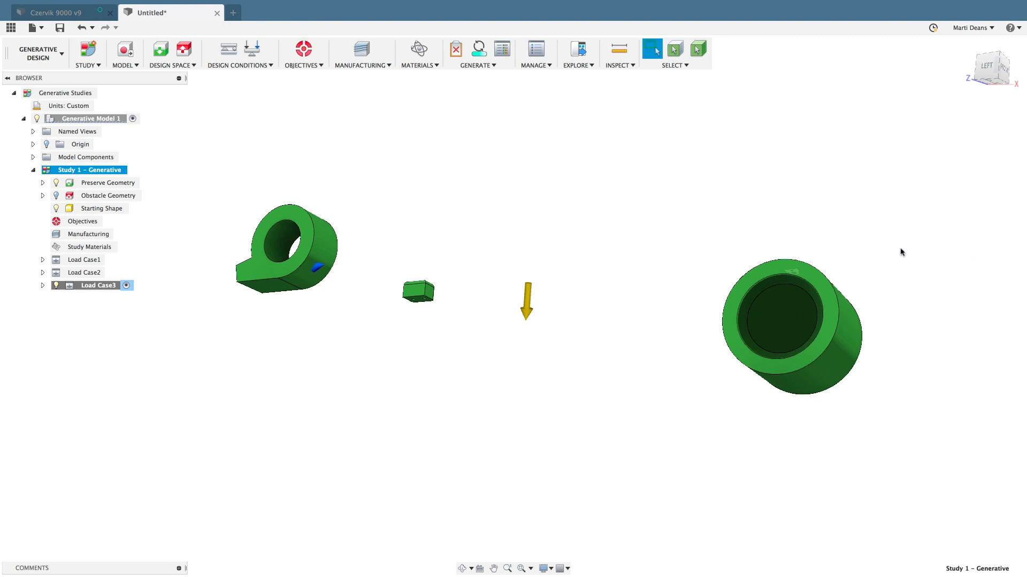
Step: Exclude additive manufacturing and set 3-axis Milling 1 to Z+ and Z- orientations, 0.25 in tool diameter and 1 in tool length
{"action": "double_click", "coordinate": [88, 234]}
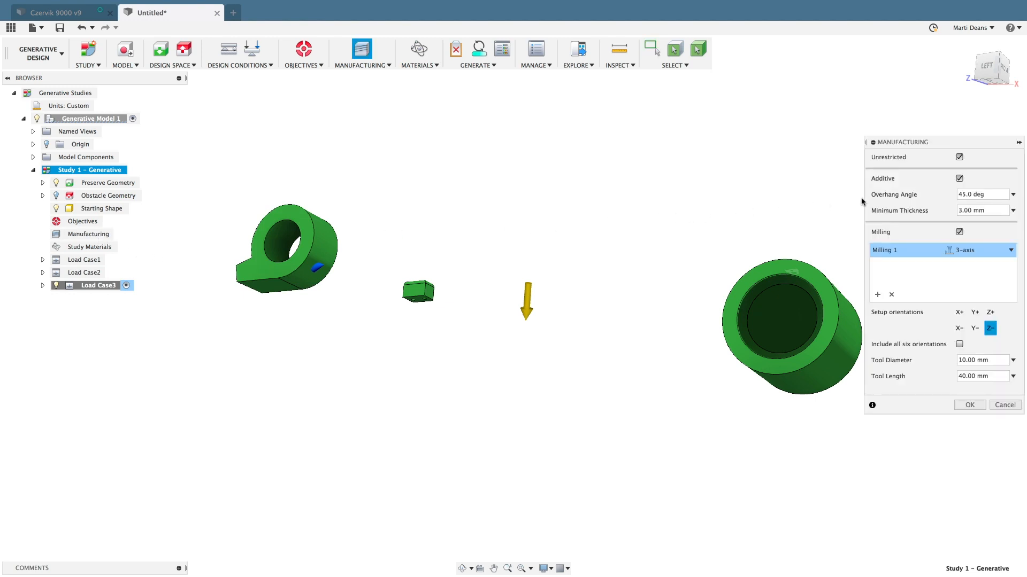
{"action": "left_click", "coordinate": [959, 179]}
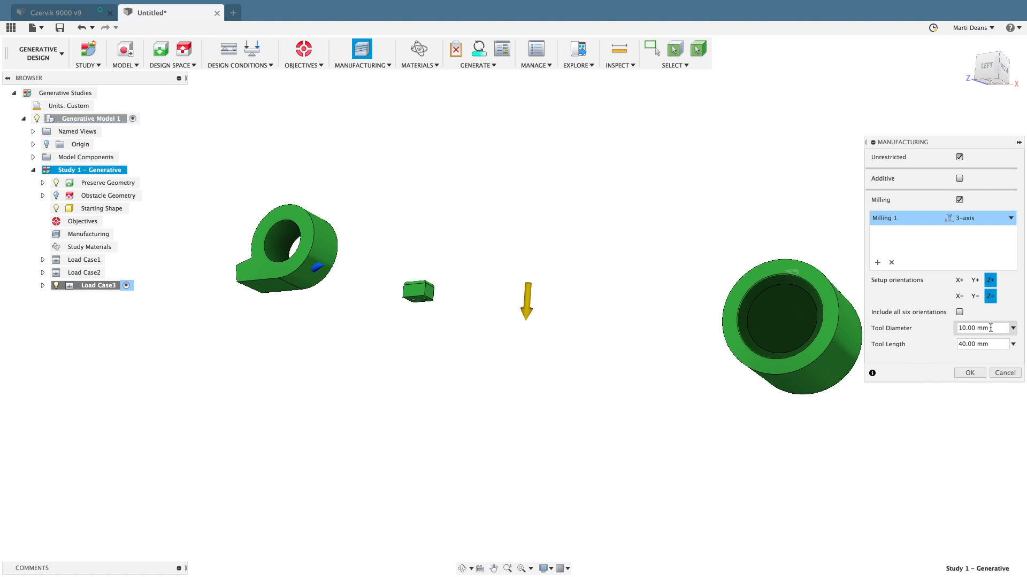
{"action": "type", "text": "0.25 in"}
{"action": "left_click_drag", "start_coordinate": [980, 344], "coordinate": [946, 346]}
{"action": "type", "text": "1"}
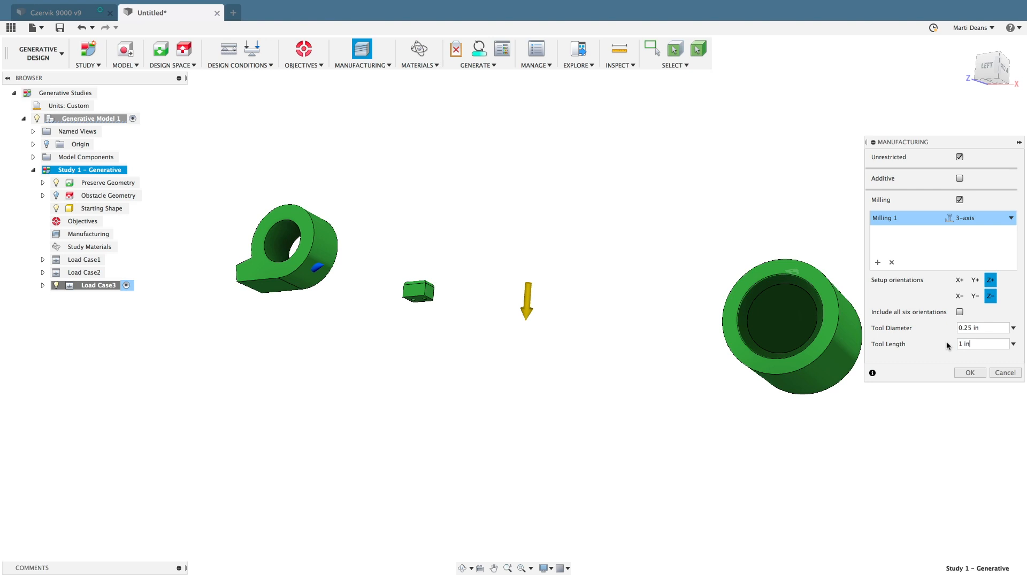
Step: Add a second 3-axis milling constraint with Y+, Z+ and Z- orientations, 0.375 in tool diameter and 1.5 in tool length
{"action": "left_click", "coordinate": [878, 262]}
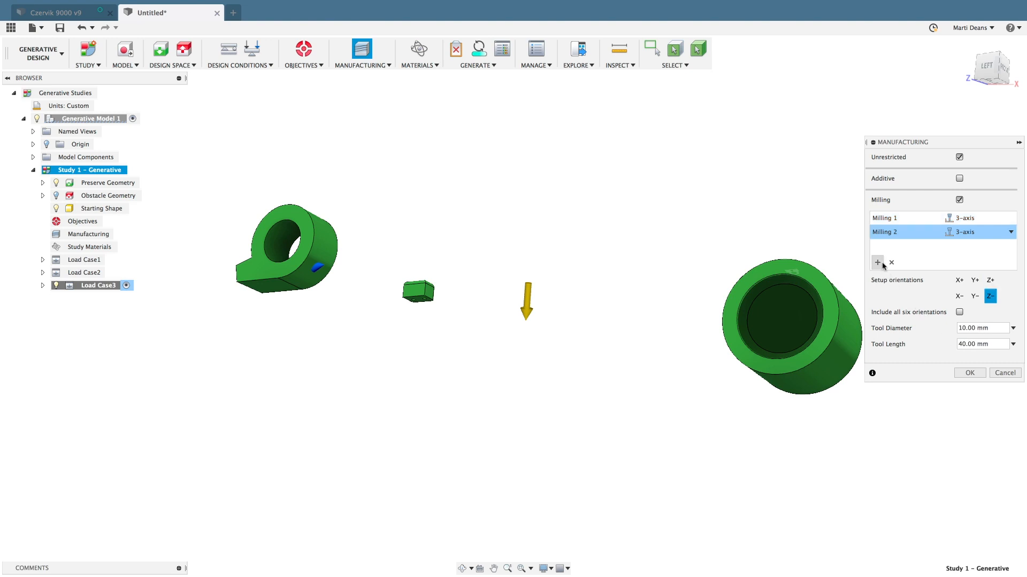
{"action": "left_click", "coordinate": [990, 281]}
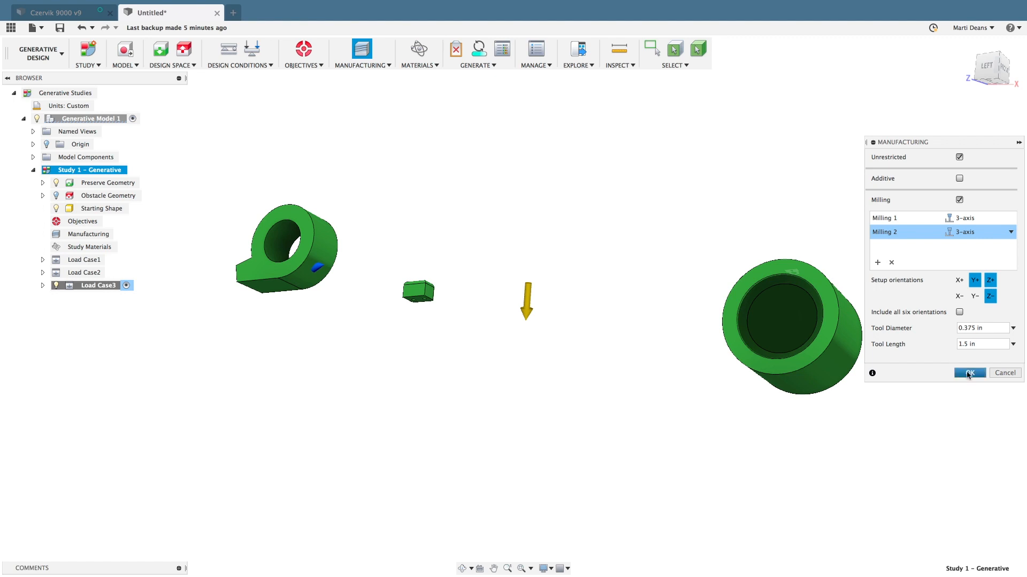
{"action": "left_click", "coordinate": [969, 373]}
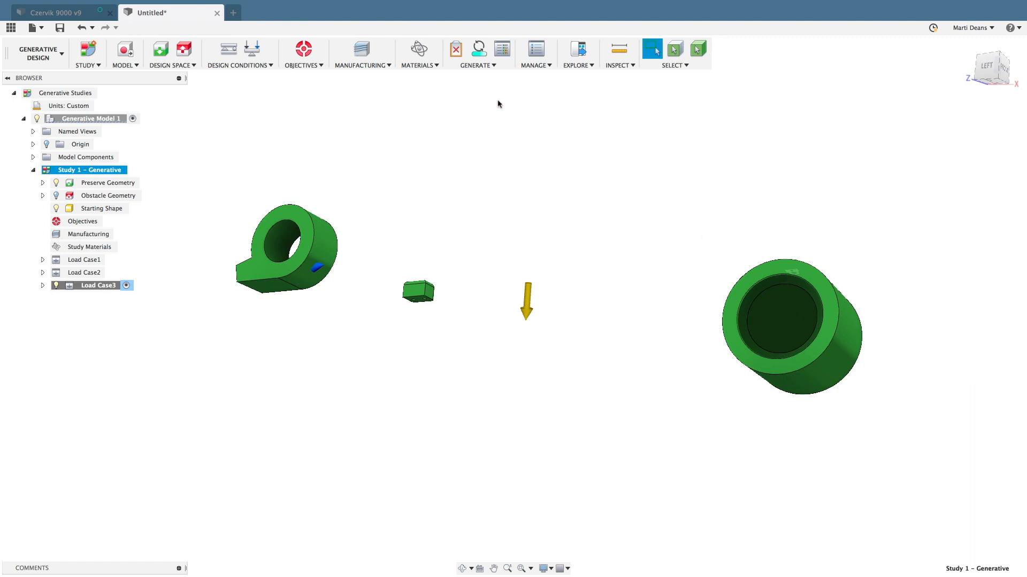
Step: Add three metals, including Stainless Steel, from the Fusion 360 Material Library to the study materials
{"action": "left_click", "coordinate": [415, 52]}
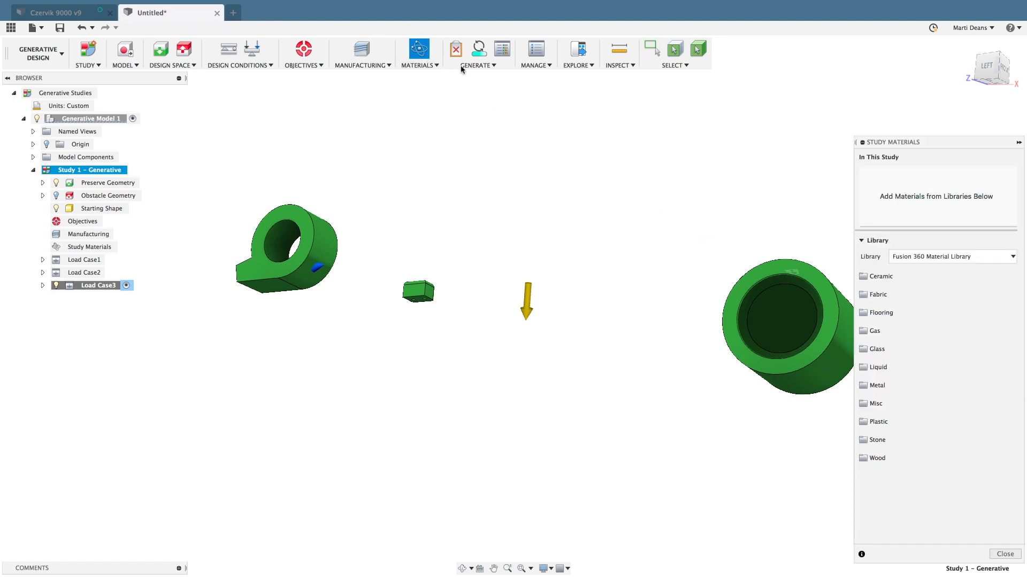
{"action": "left_click", "coordinate": [863, 385]}
{"action": "left_click_drag", "start_coordinate": [987, 357], "coordinate": [981, 250]}
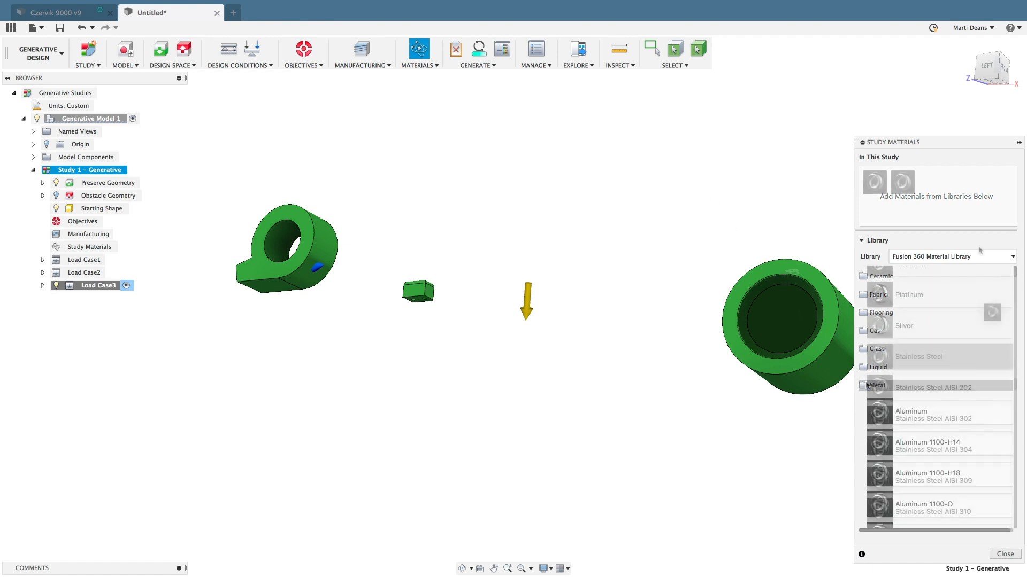
{"action": "left_click_drag", "start_coordinate": [981, 250], "coordinate": [973, 220]}
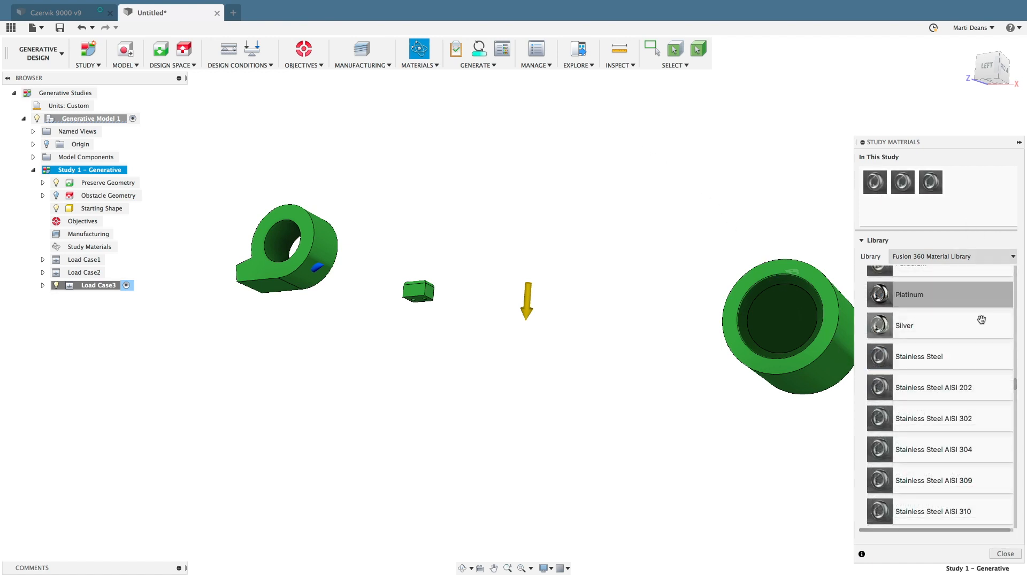
{"action": "left_click", "coordinate": [1006, 554]}
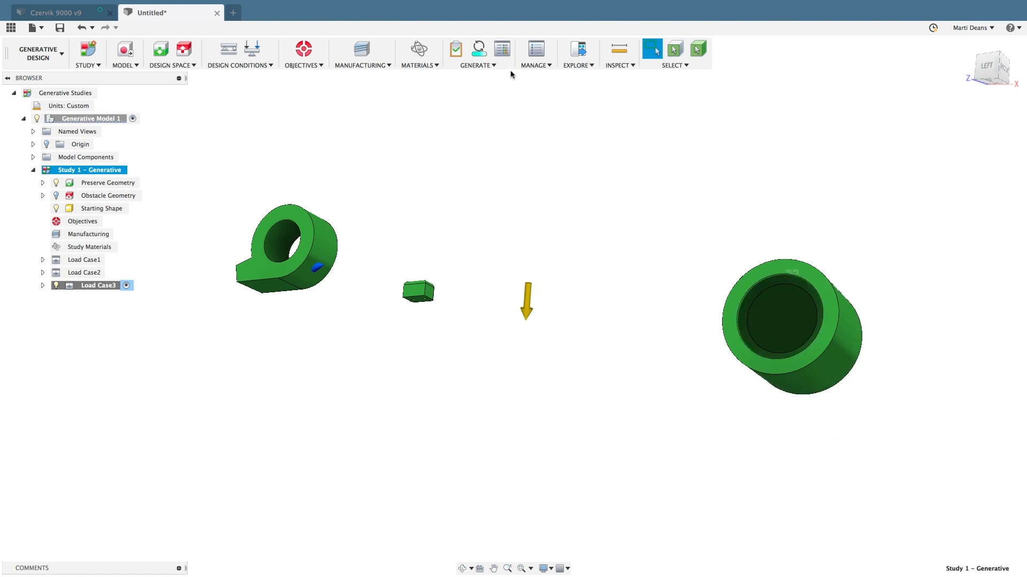
Step: Generate Study 1 and save the document as Derived Base Frame for Generative in the CAM folder
{"action": "left_click", "coordinate": [487, 51]}
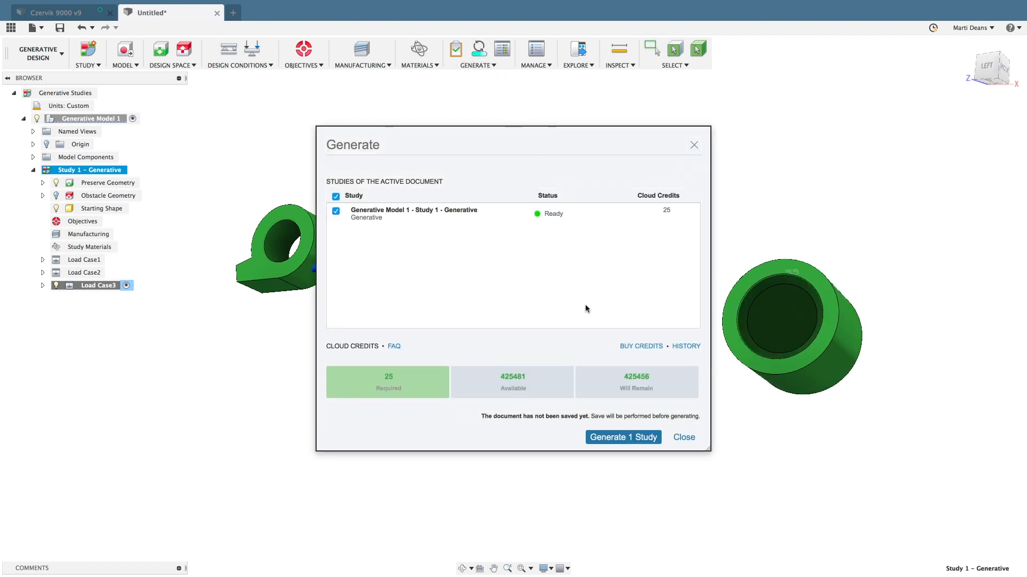
{"action": "left_click", "coordinate": [635, 437]}
{"action": "type", "text": "De"}
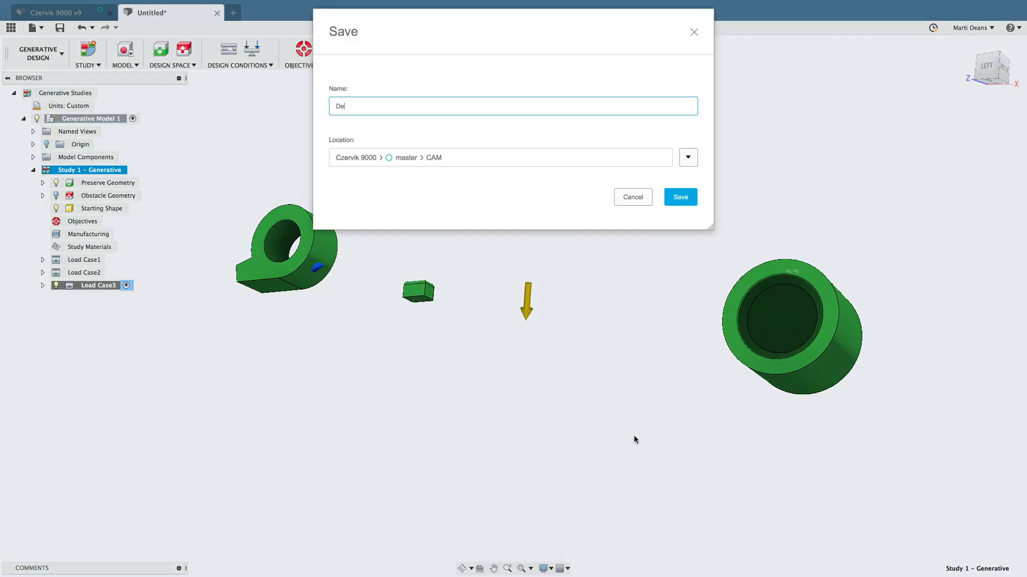
{"action": "type", "text": "rived Base Frame for Generative"}
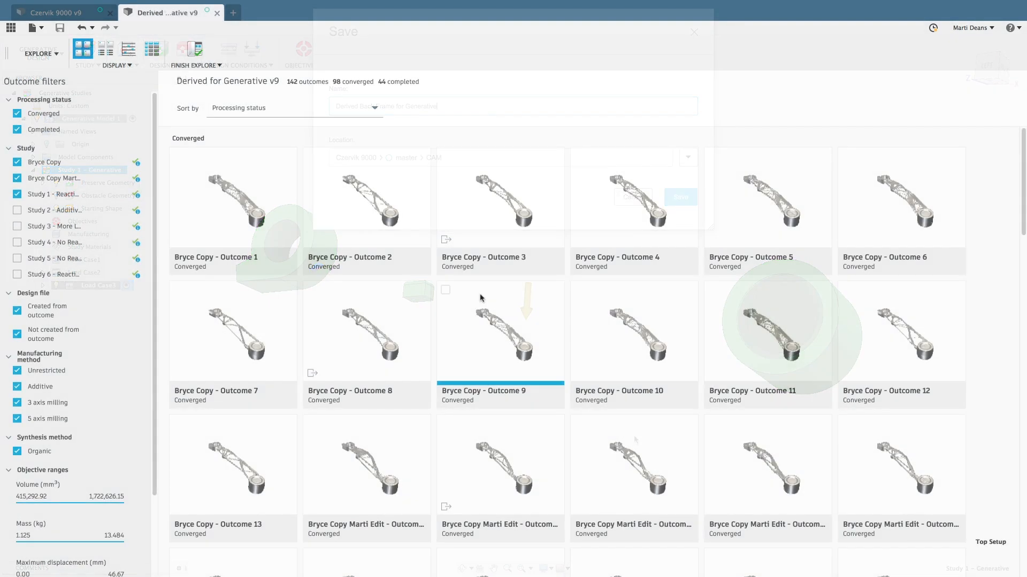
Step: Compare the outcomes in a scatter plot of Min factor of safety against Mass, enlarging the low-mass region
{"action": "left_click", "coordinate": [105, 49]}
{"action": "left_click", "coordinate": [127, 53]}
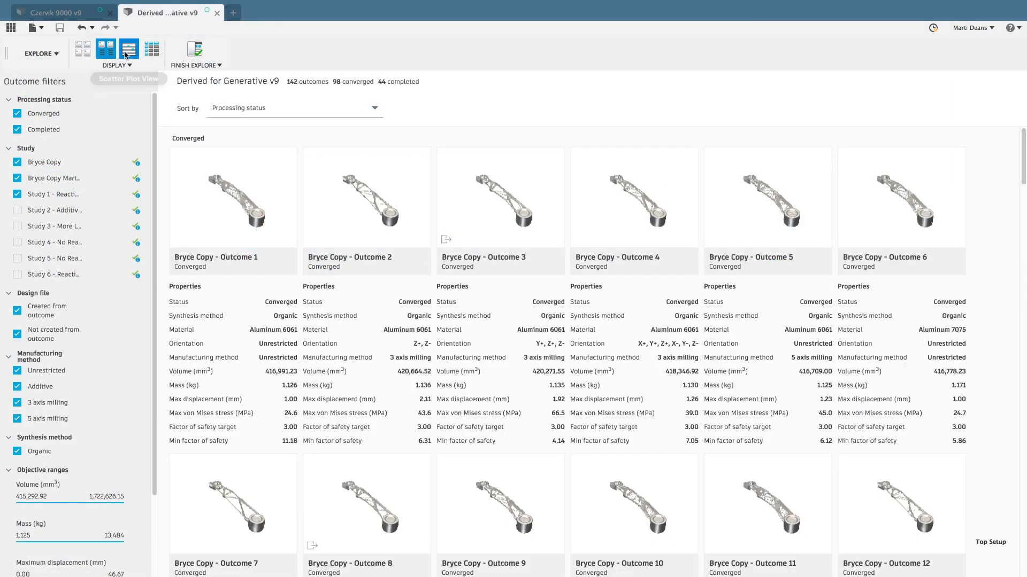
{"action": "left_click", "coordinate": [235, 110]}
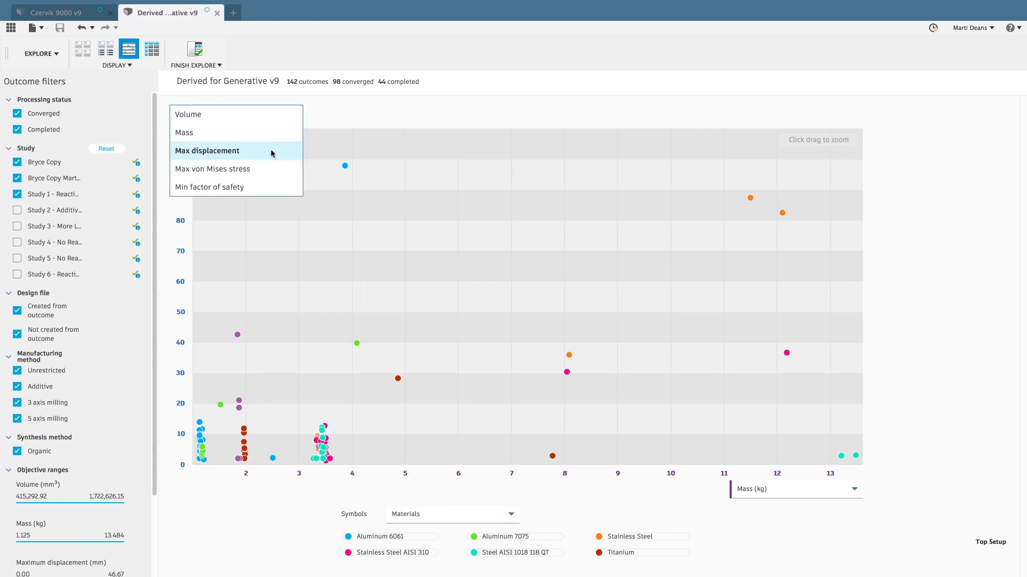
{"action": "left_click", "coordinate": [269, 189]}
{"action": "left_click_drag", "start_coordinate": [194, 411], "coordinate": [197, 468]}
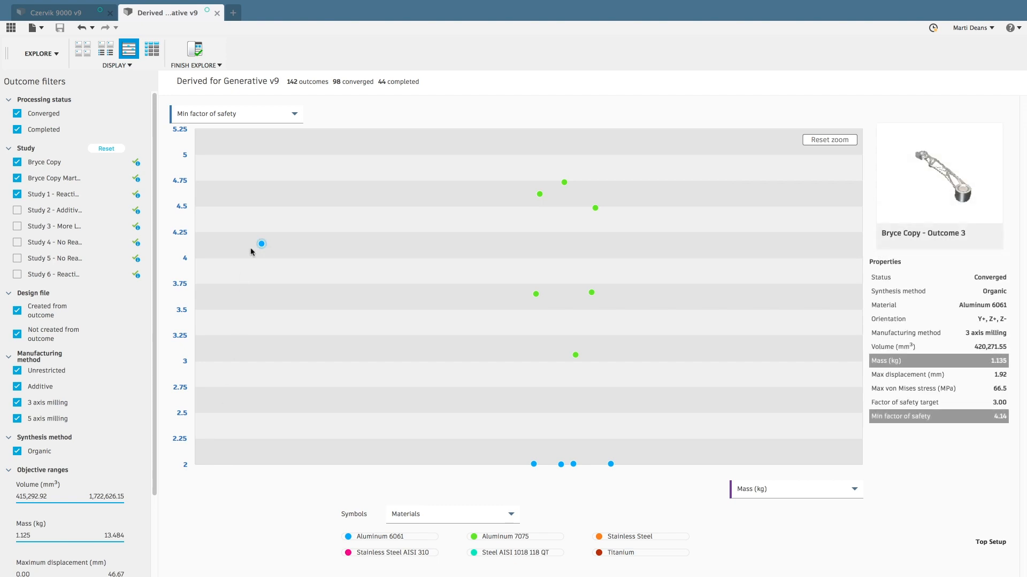
Step: Open the converged Outcome 3 for 3 axis milling in Aluminum 6061 and create a new design from it
{"action": "left_click", "coordinate": [261, 244]}
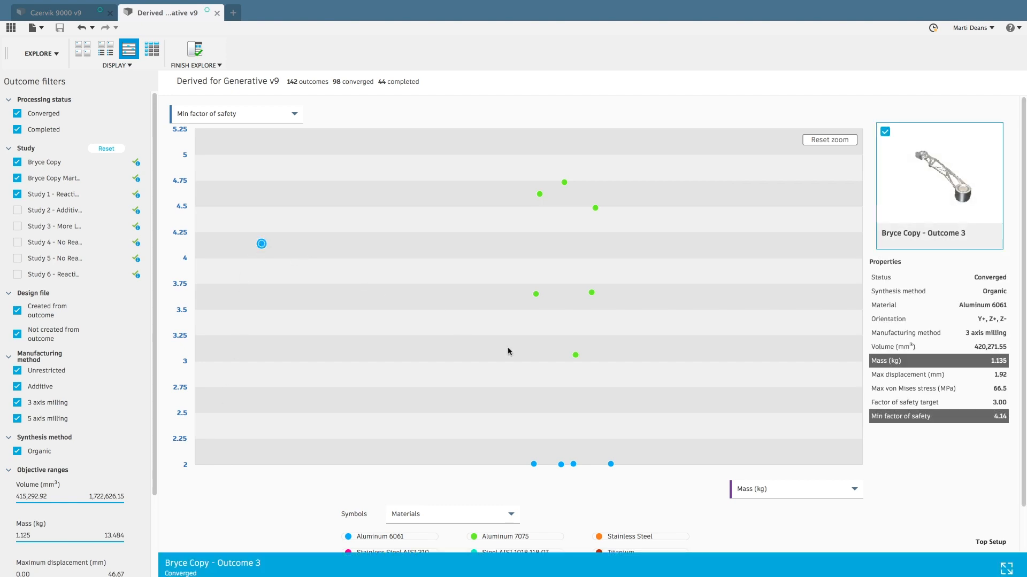
{"action": "left_click", "coordinate": [1004, 568]}
{"action": "left_click", "coordinate": [852, 83]}
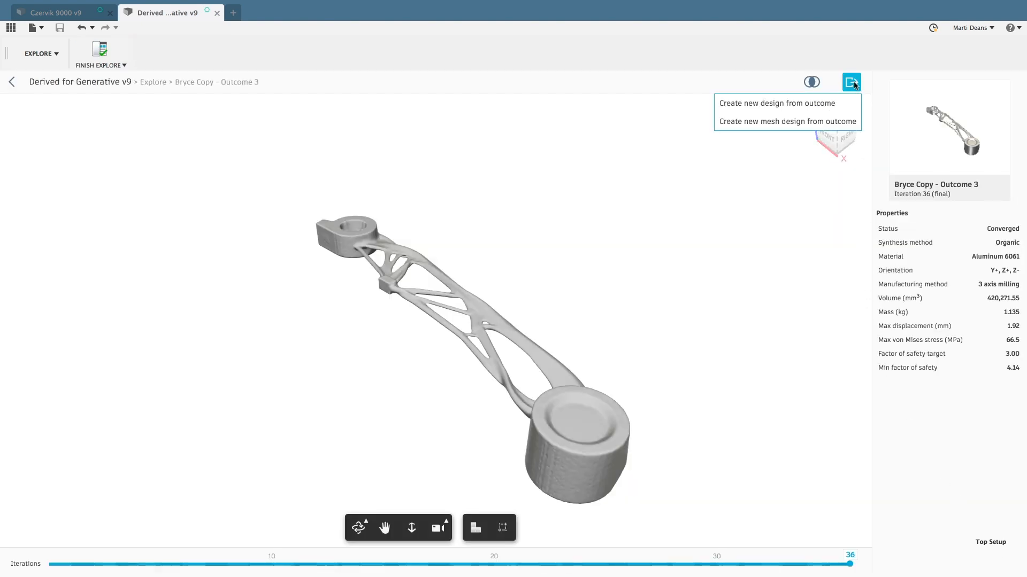
{"action": "left_click", "coordinate": [831, 104]}
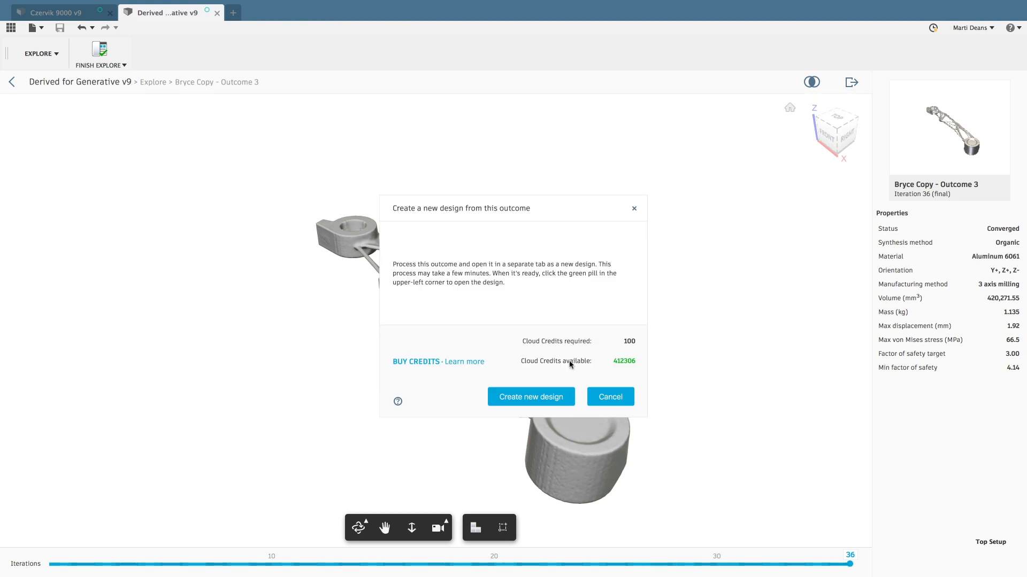
{"action": "left_click", "coordinate": [543, 395]}
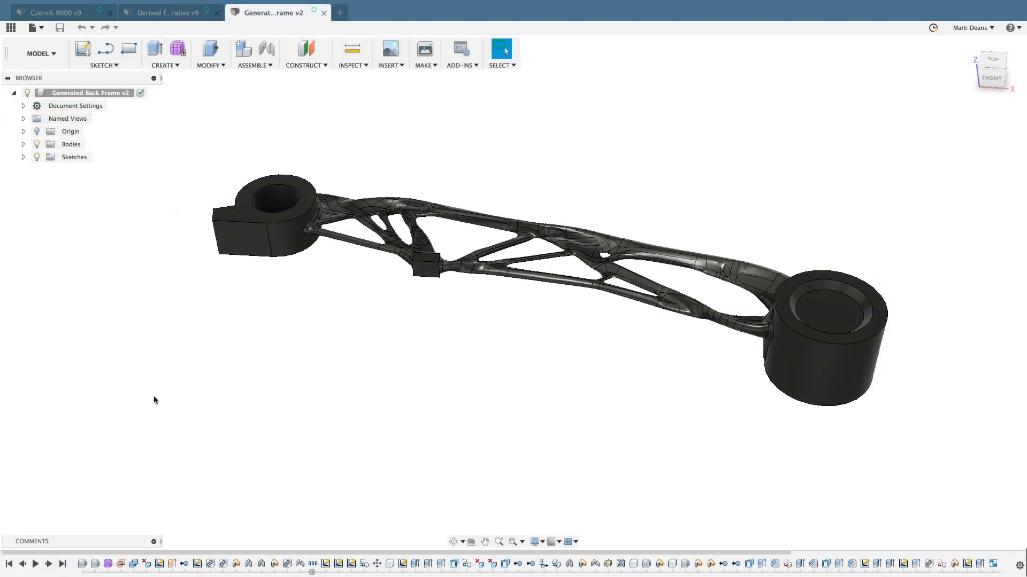
Step: Open the generated frame's form feature for editing and restore the T Splines Edit named view
{"action": "right_click", "coordinate": [109, 566]}
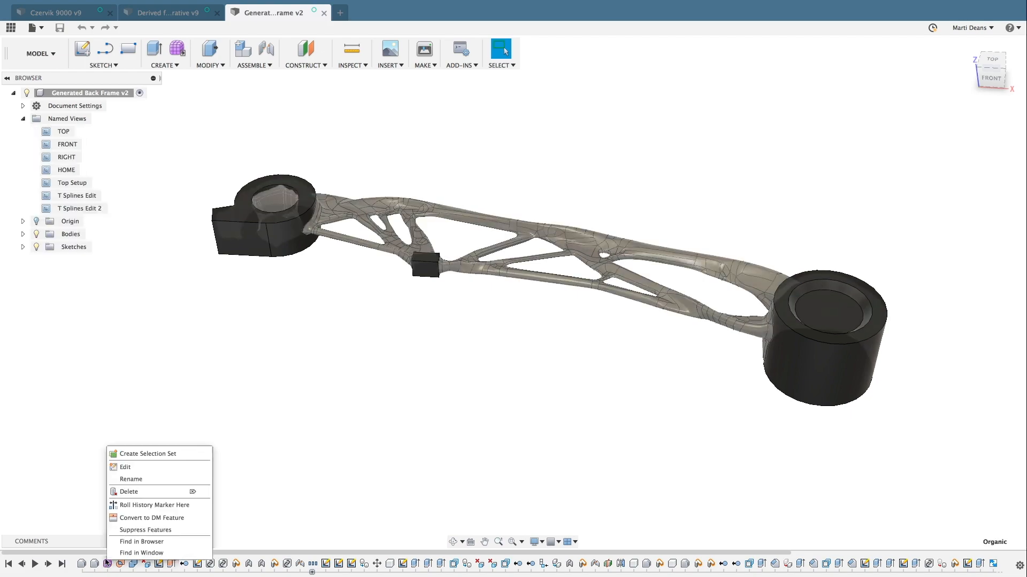
{"action": "left_click", "coordinate": [133, 466]}
{"action": "double_click", "coordinate": [87, 196]}
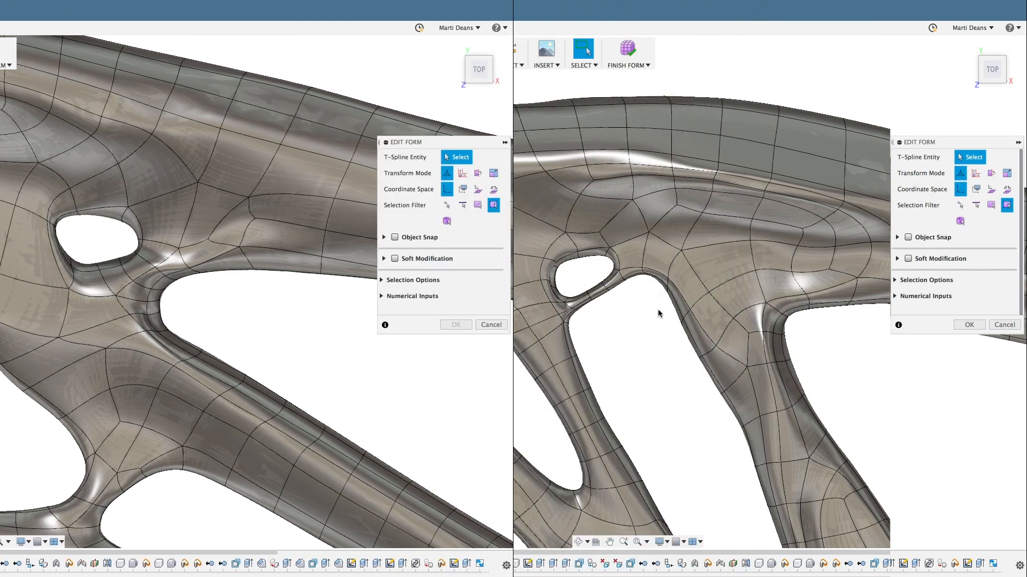
Step: Select all faces of the small hole and the thin strut through Feature Selection, and Erase and Fill them with Reduced Star mode
{"action": "left_click", "coordinate": [620, 281]}
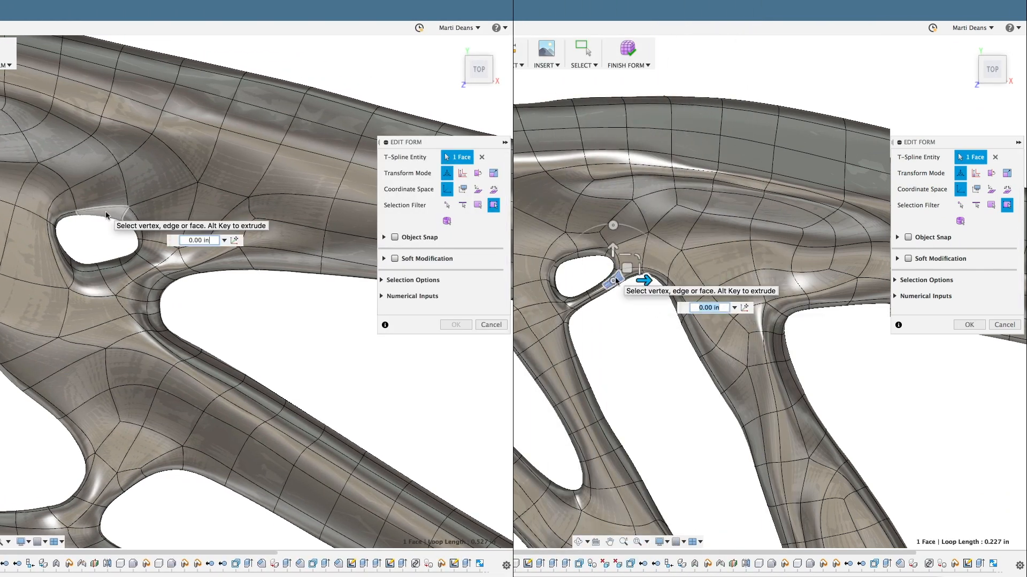
{"action": "left_click", "coordinate": [894, 281]}
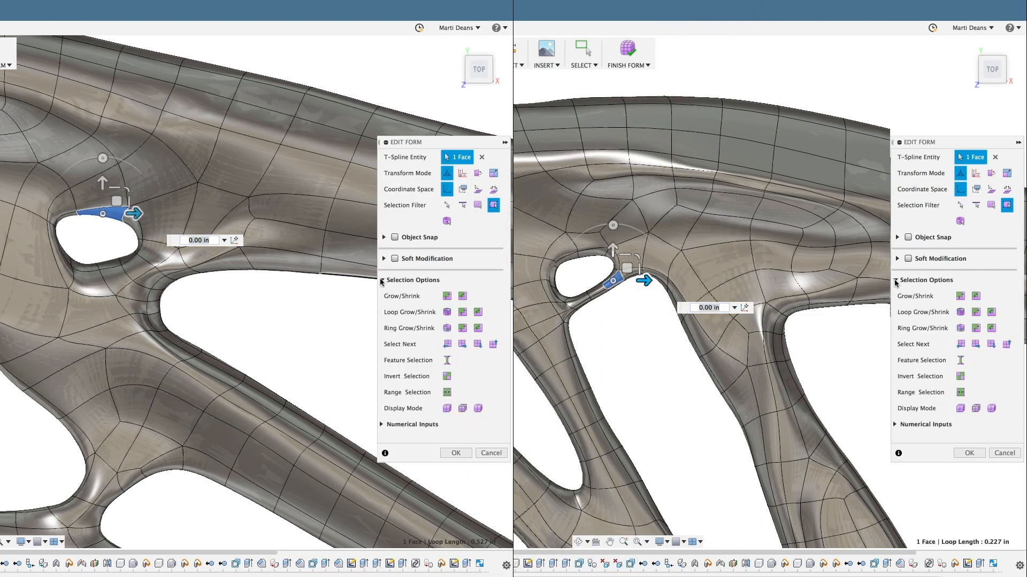
{"action": "left_click", "coordinate": [958, 362]}
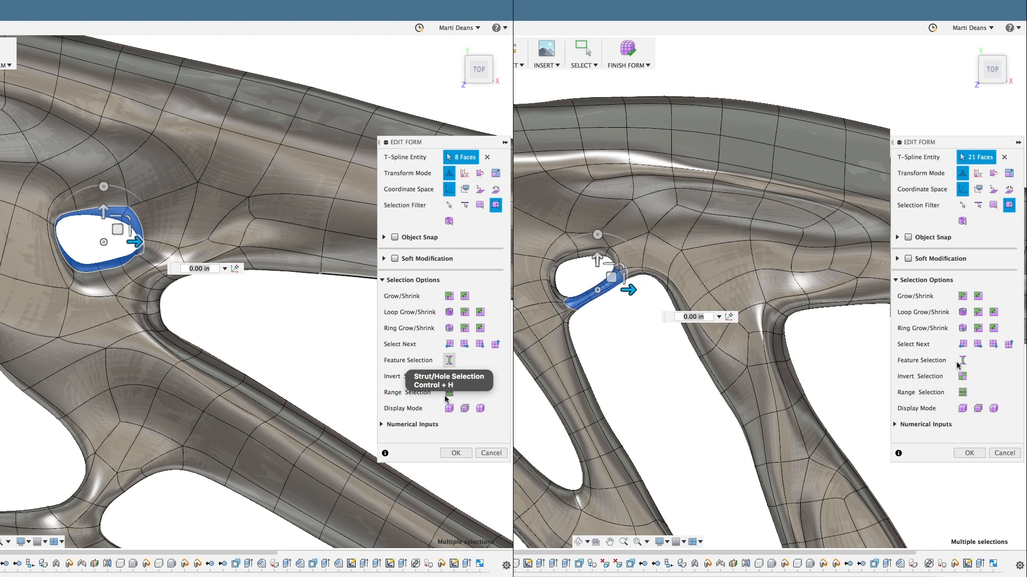
{"action": "left_click", "coordinate": [969, 453]}
{"action": "key", "text": "s"}
{"action": "left_click", "coordinate": [358, 340]}
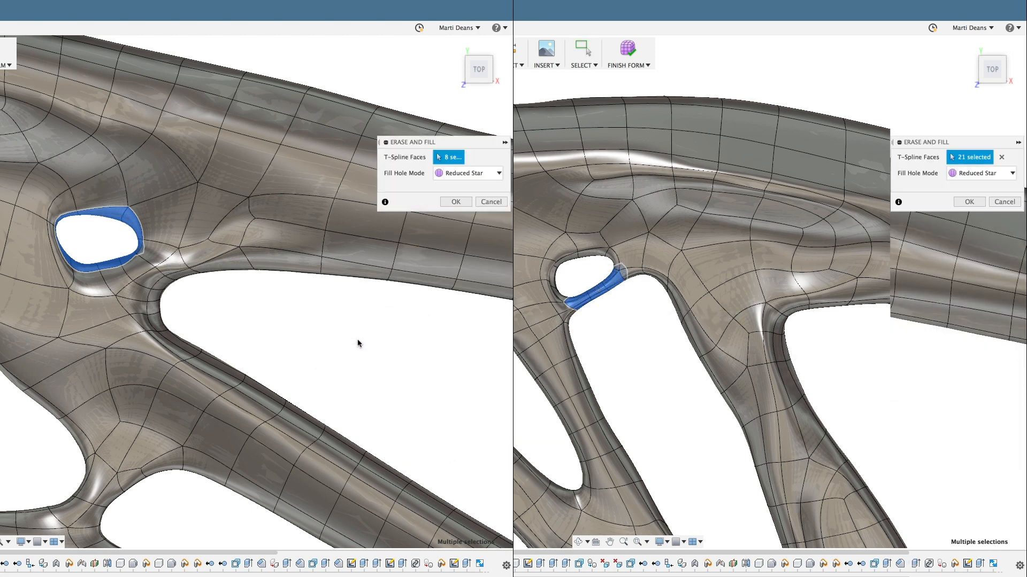
{"action": "left_click", "coordinate": [456, 202]}
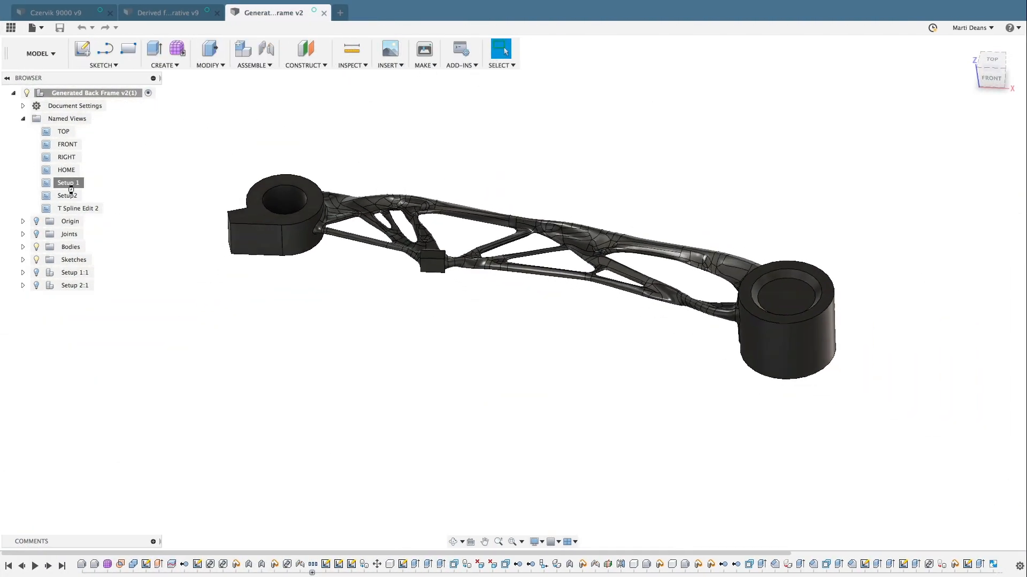
Step: Create a new drawing of the full back frame design from scratch with ASME standard, inch units and B (17in x 11in) sheet
{"action": "left_click", "coordinate": [40, 54]}
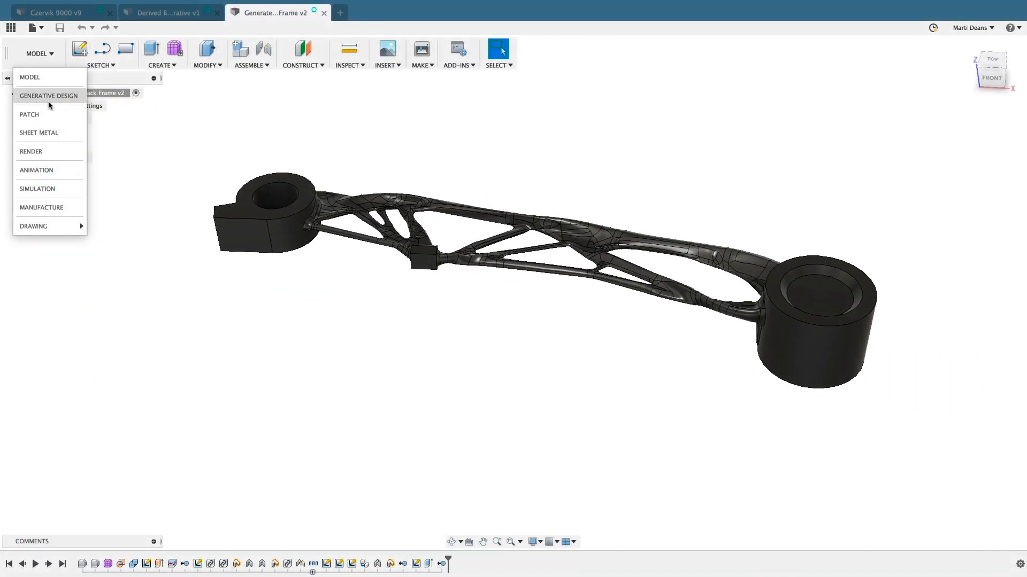
{"action": "mouse_move", "coordinate": [53, 223]}
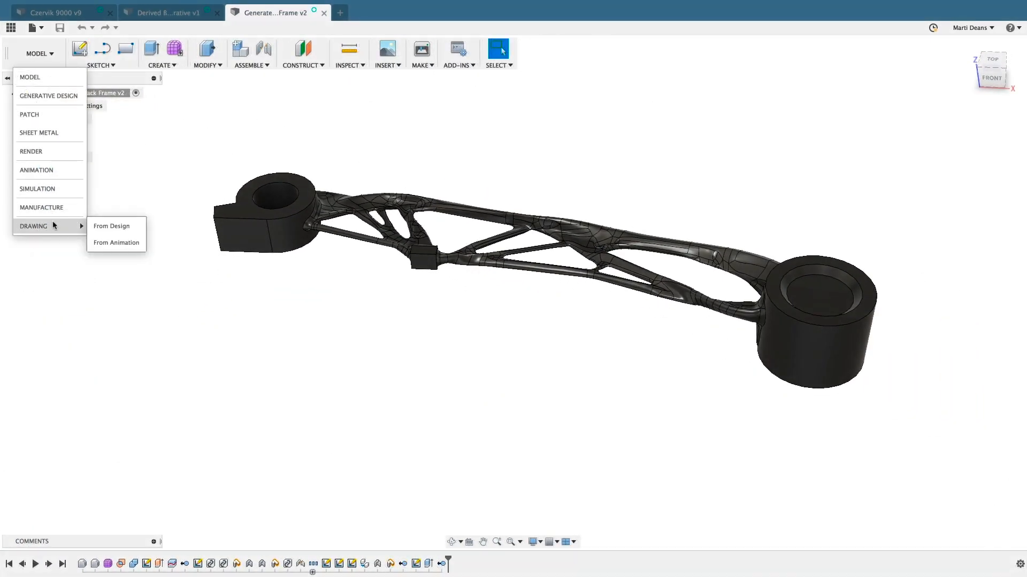
{"action": "left_click", "coordinate": [111, 227]}
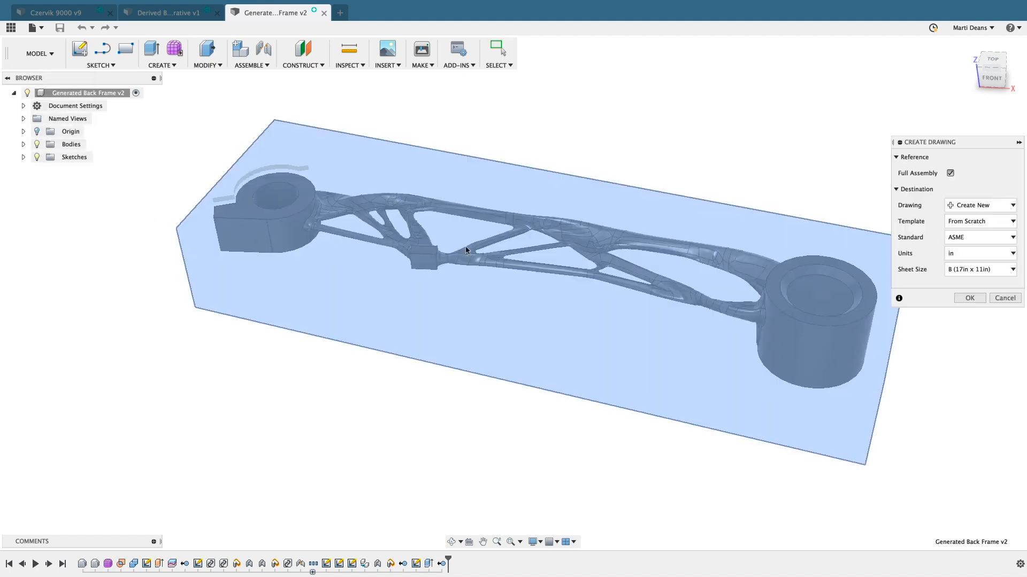
{"action": "left_click", "coordinate": [969, 298]}
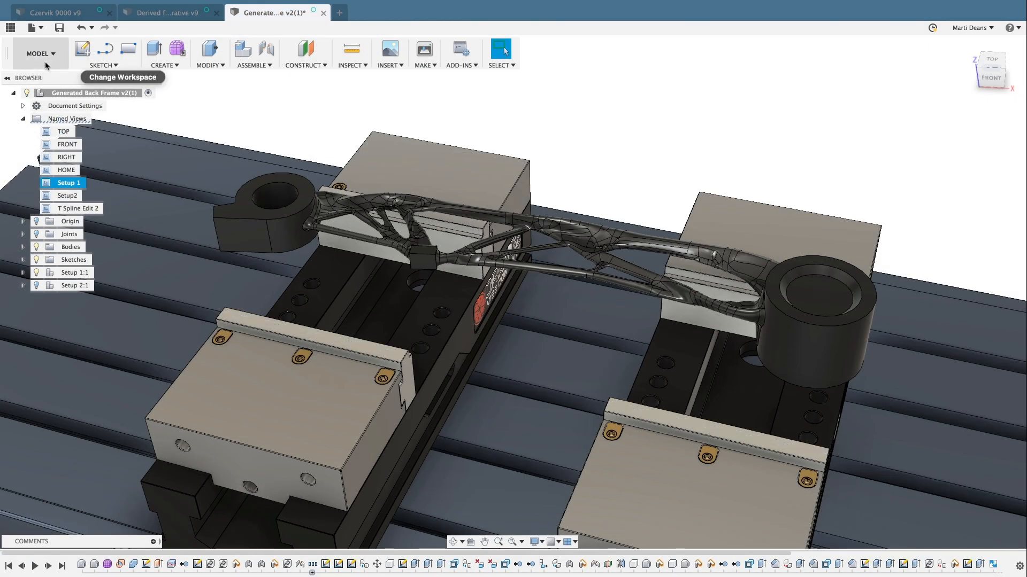
Step: Switch to the Manufacture workspace and create a new milling setup for the vise-mounted back frame
{"action": "left_click", "coordinate": [40, 53]}
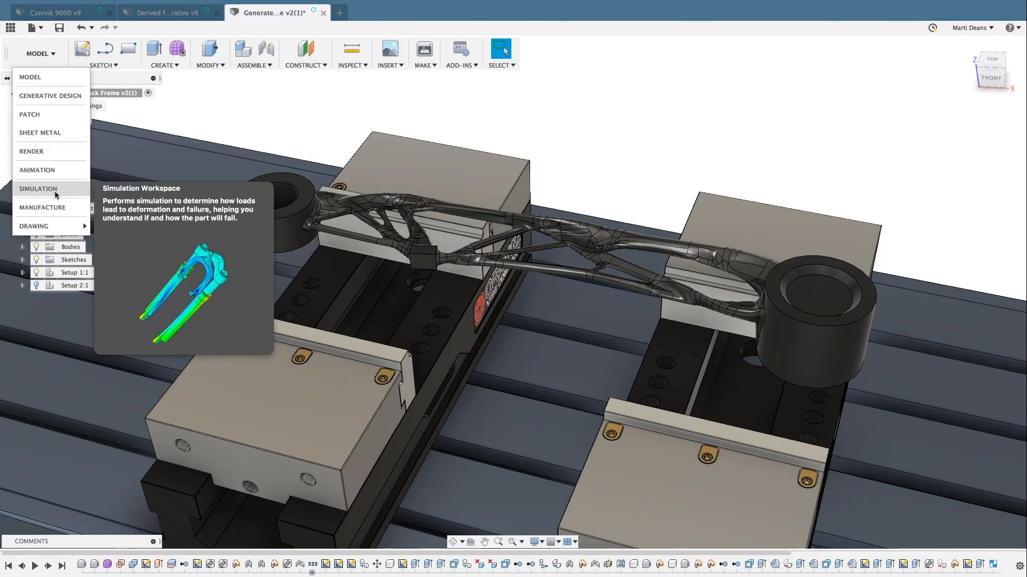
{"action": "left_click", "coordinate": [43, 207]}
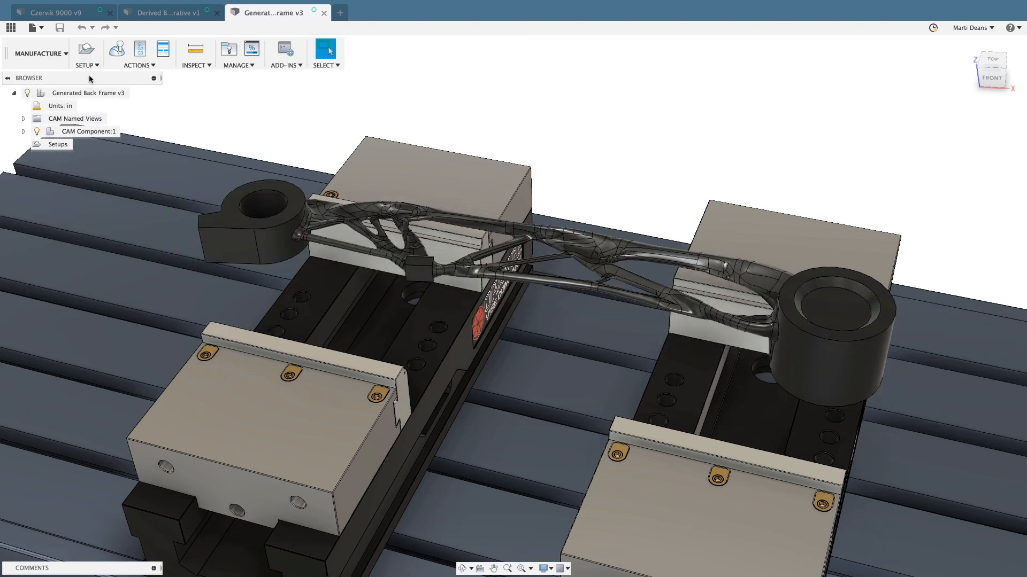
{"action": "left_click", "coordinate": [90, 52]}
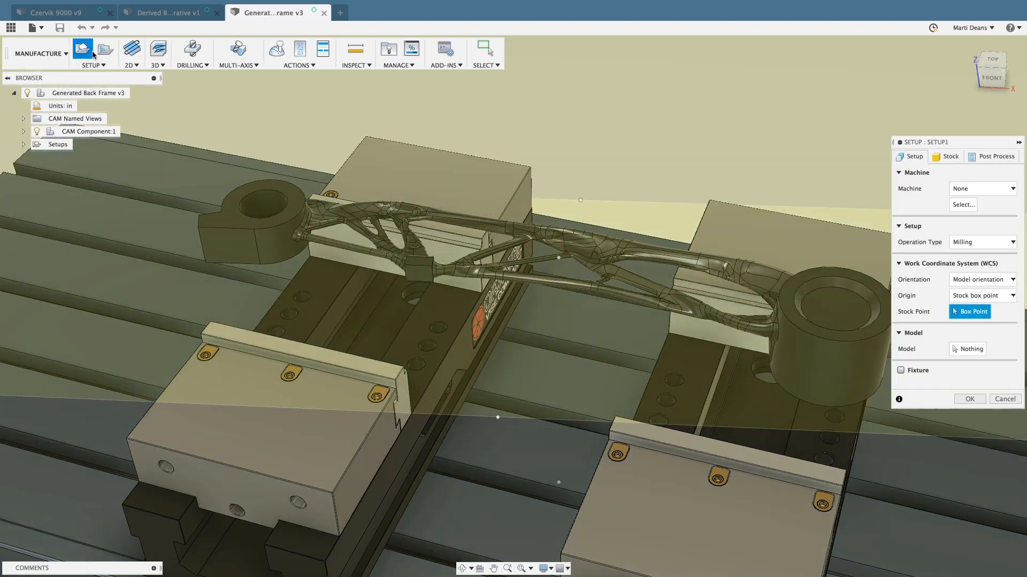
Step: Assign the Haas VF2 SS machine to the milling setup and choose the back frame body as its model
{"action": "left_click", "coordinate": [952, 207]}
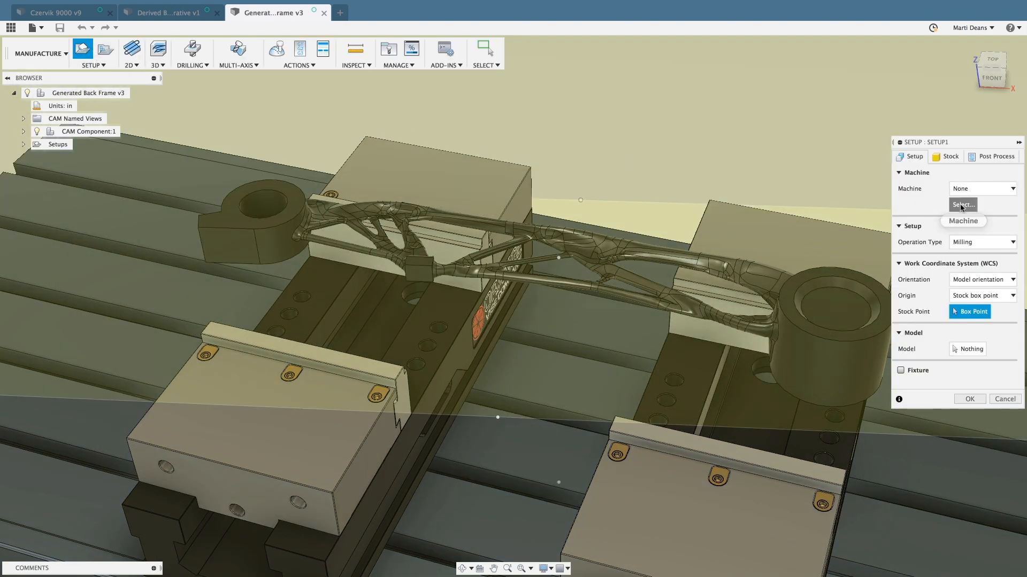
{"action": "left_click", "coordinate": [610, 279]}
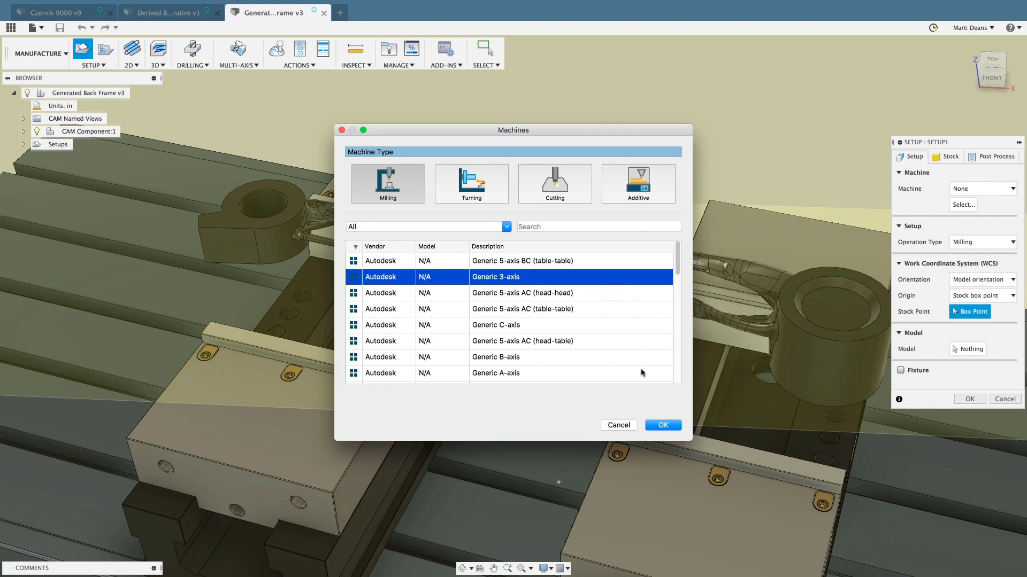
{"action": "left_click", "coordinate": [659, 426]}
{"action": "left_click", "coordinate": [969, 351]}
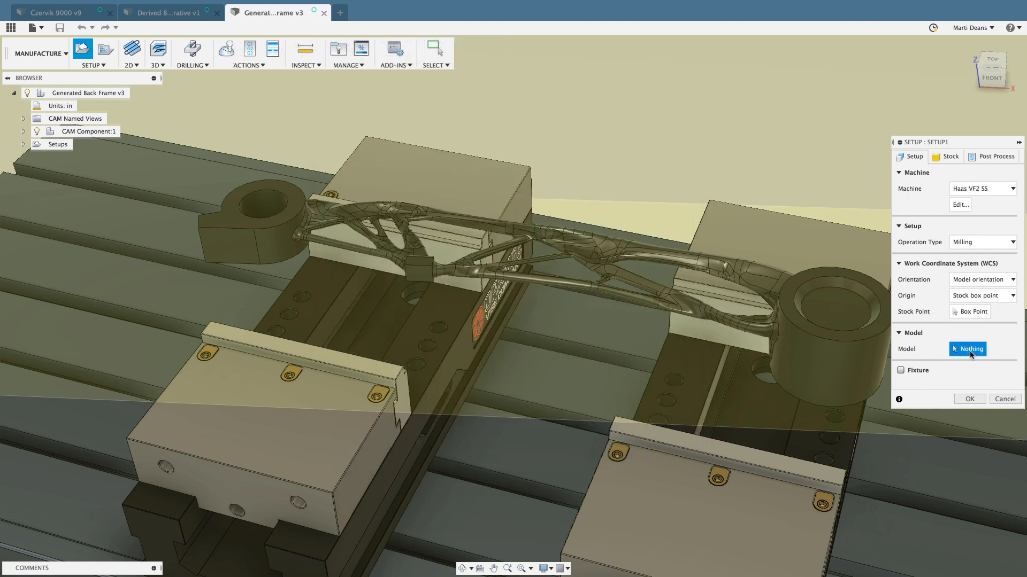
{"action": "left_click", "coordinate": [867, 345]}
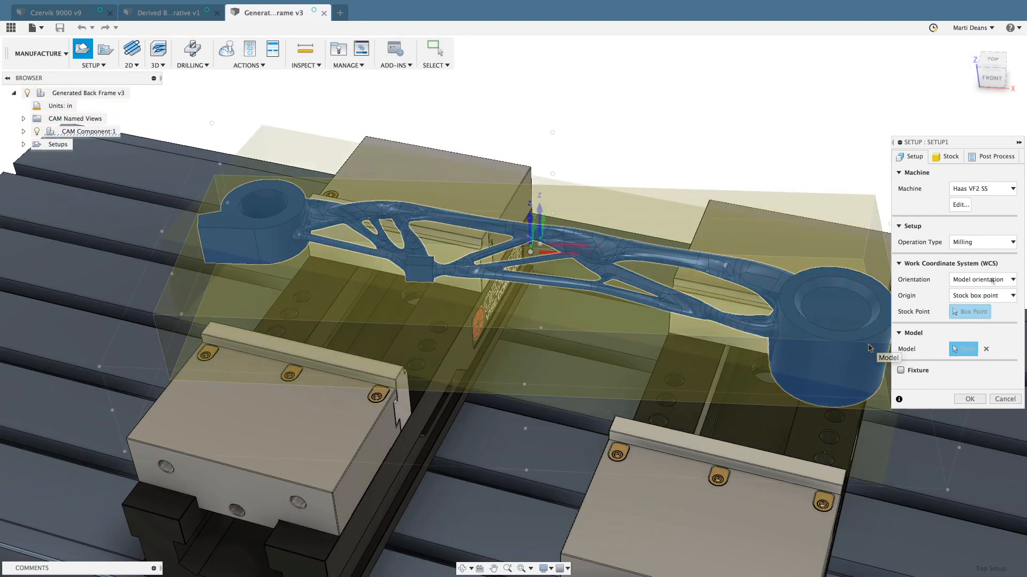
Step: Orient the work coordinate system by Z axis/plane and X axis, using the large bore's face for Z and a vise edge for X
{"action": "left_click", "coordinate": [990, 280]}
{"action": "left_click", "coordinate": [993, 305]}
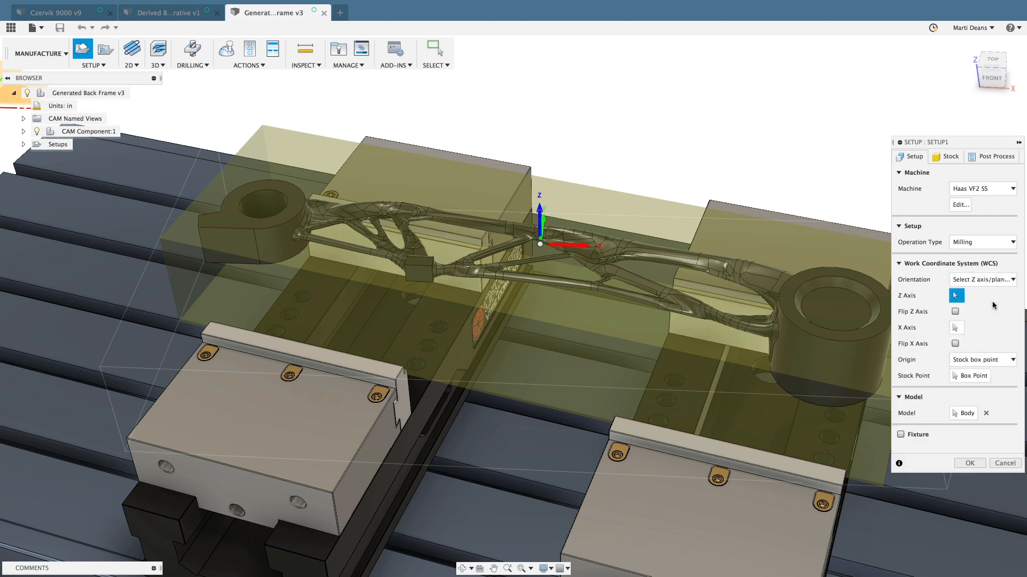
{"action": "left_click", "coordinate": [866, 322]}
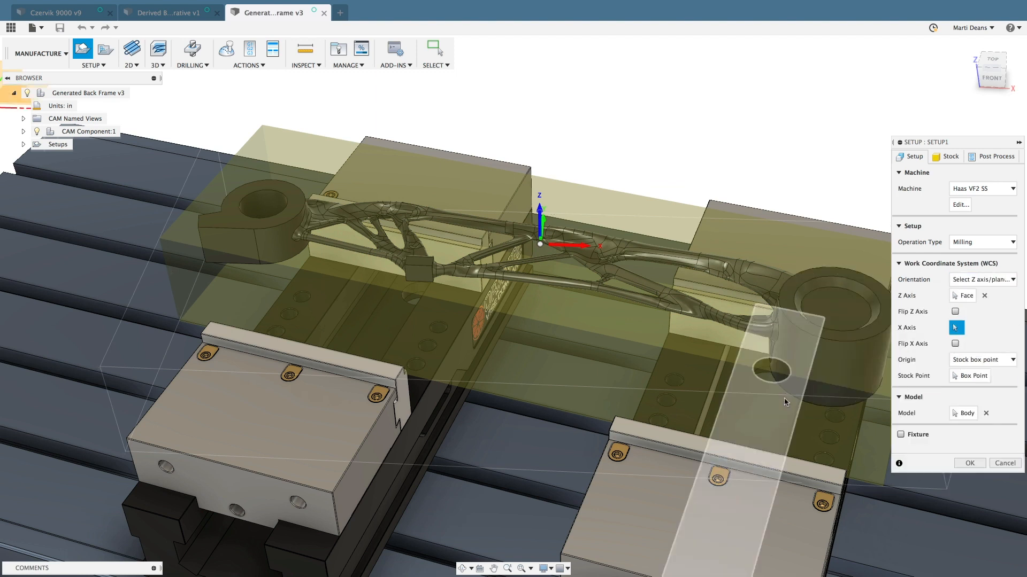
{"action": "left_click", "coordinate": [762, 468]}
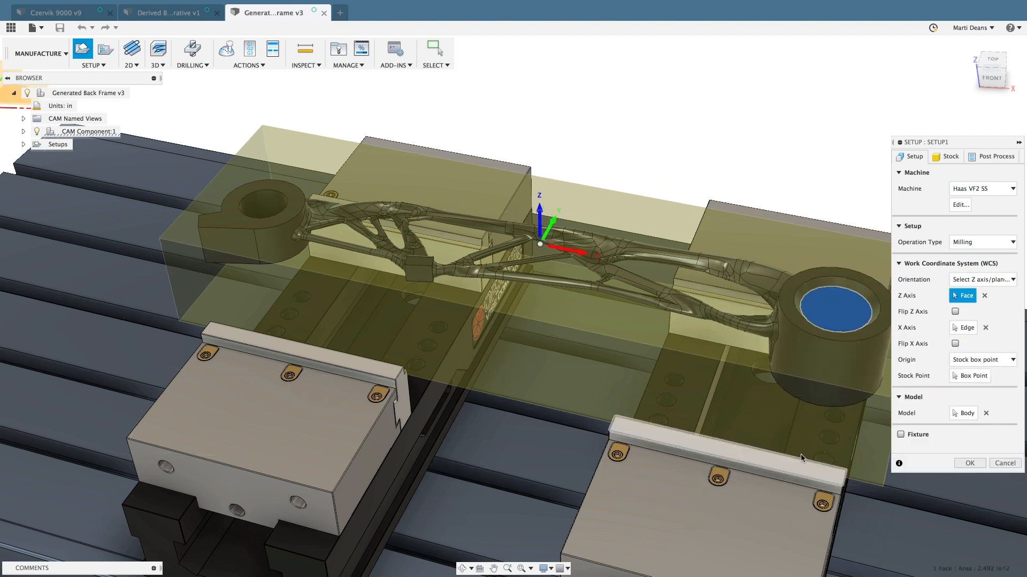
Step: Enable the fixture, assign the four vise jaw bodies to it, and finish the milling setup
{"action": "left_click", "coordinate": [900, 435]}
{"action": "left_click", "coordinate": [798, 470]}
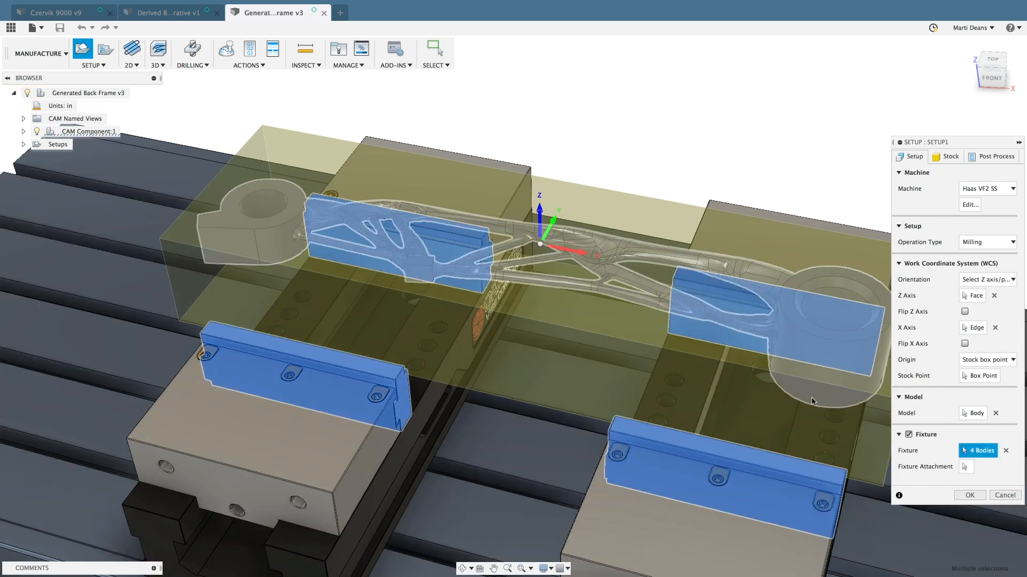
{"action": "left_click", "coordinate": [970, 496]}
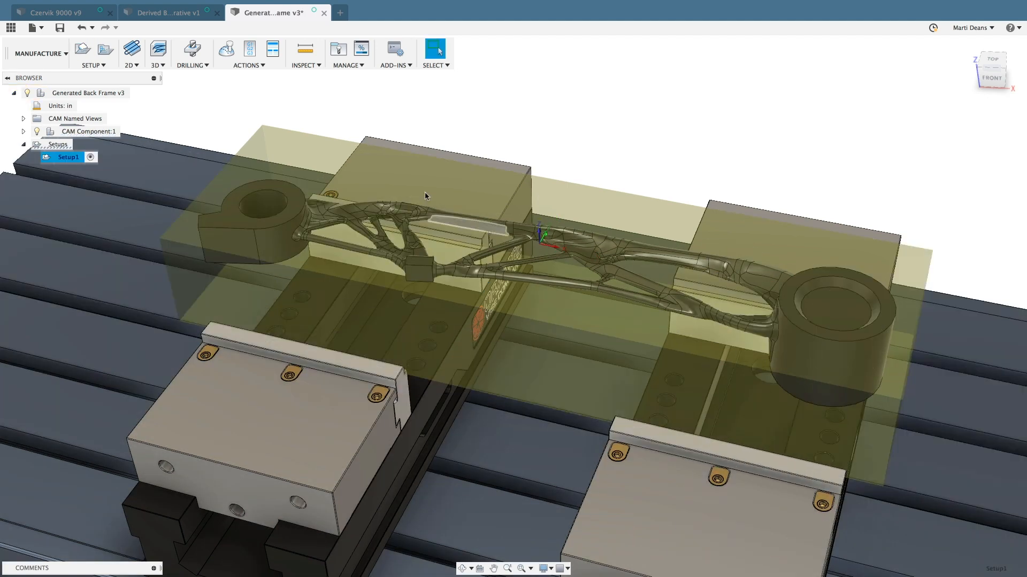
Step: Create a 2D Face toolpath in the setup using tool #201, the 2 in face mill
{"action": "left_click", "coordinate": [137, 52]}
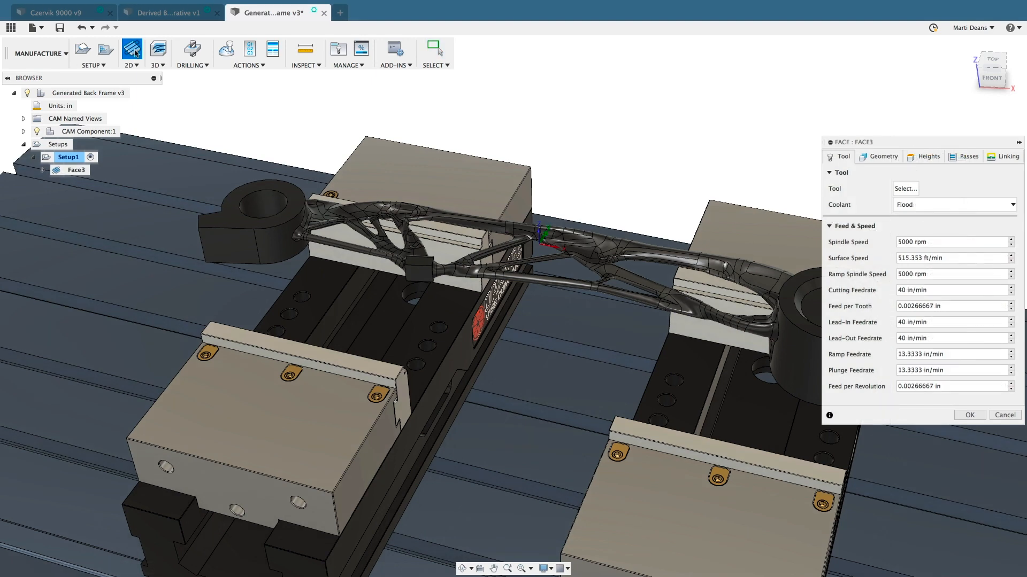
{"action": "left_click", "coordinate": [904, 189]}
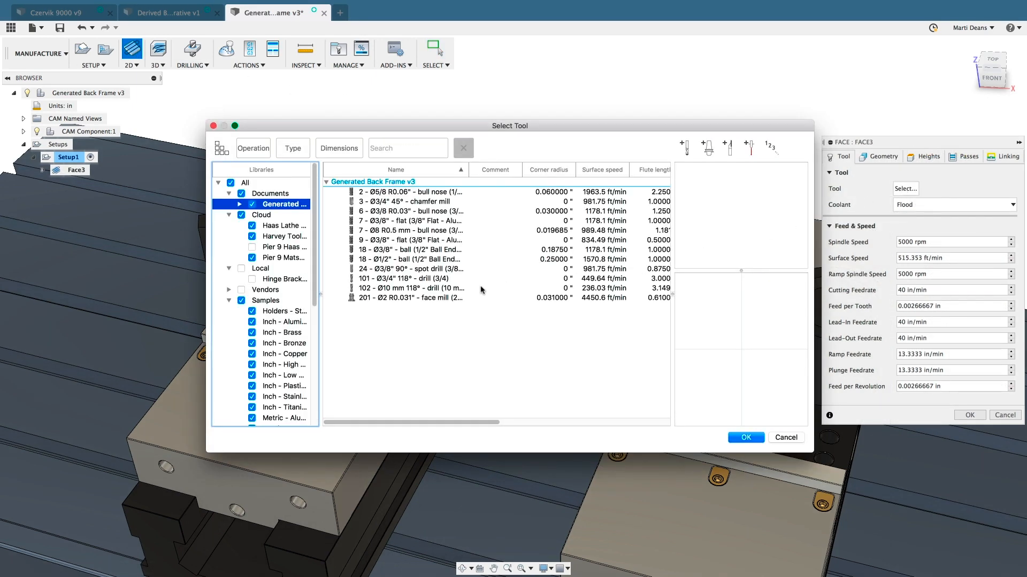
{"action": "left_click", "coordinate": [448, 298]}
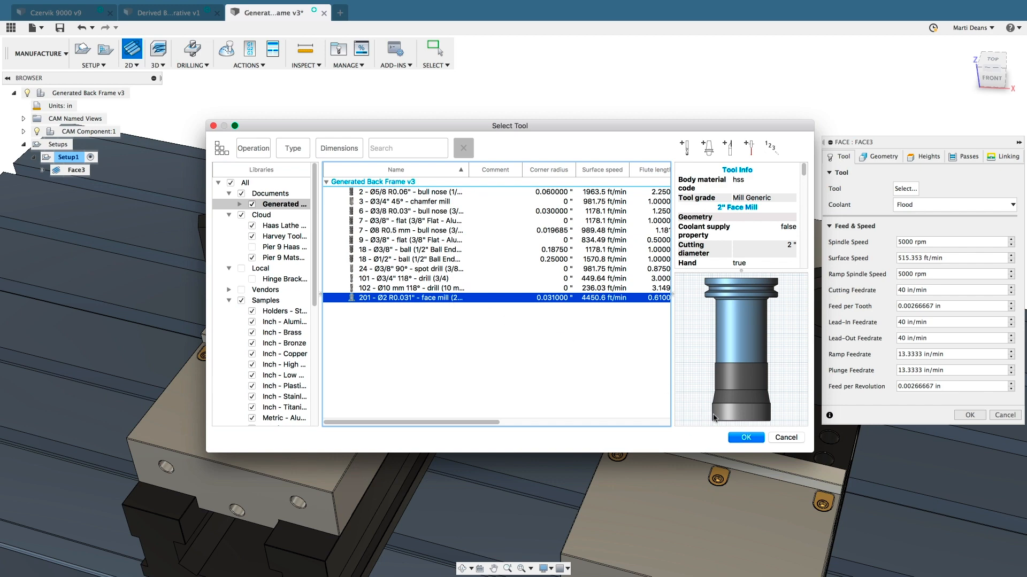
{"action": "left_click", "coordinate": [746, 438]}
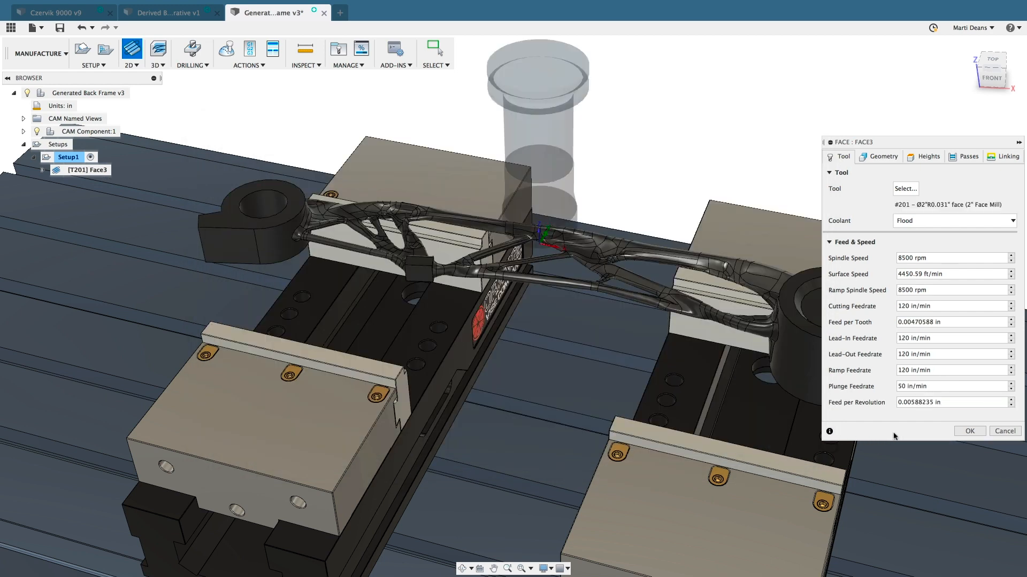
{"action": "left_click", "coordinate": [969, 432]}
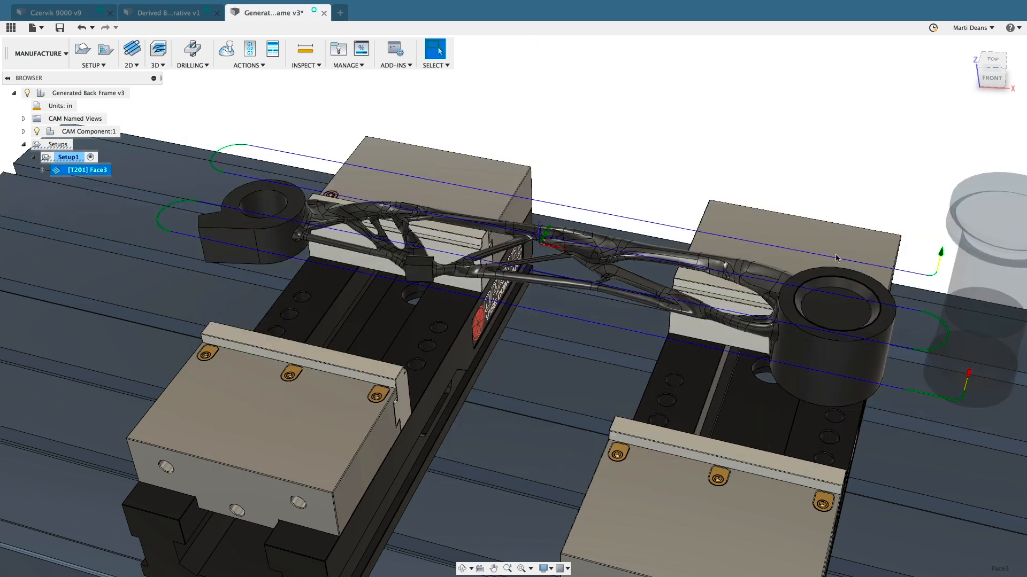
Step: Create a 3D Adaptive Clearing toolpath using tool #2, the 5/8 in bull nose with 0.06 in corner radius
{"action": "left_click", "coordinate": [732, 176]}
{"action": "right_click", "coordinate": [731, 177]}
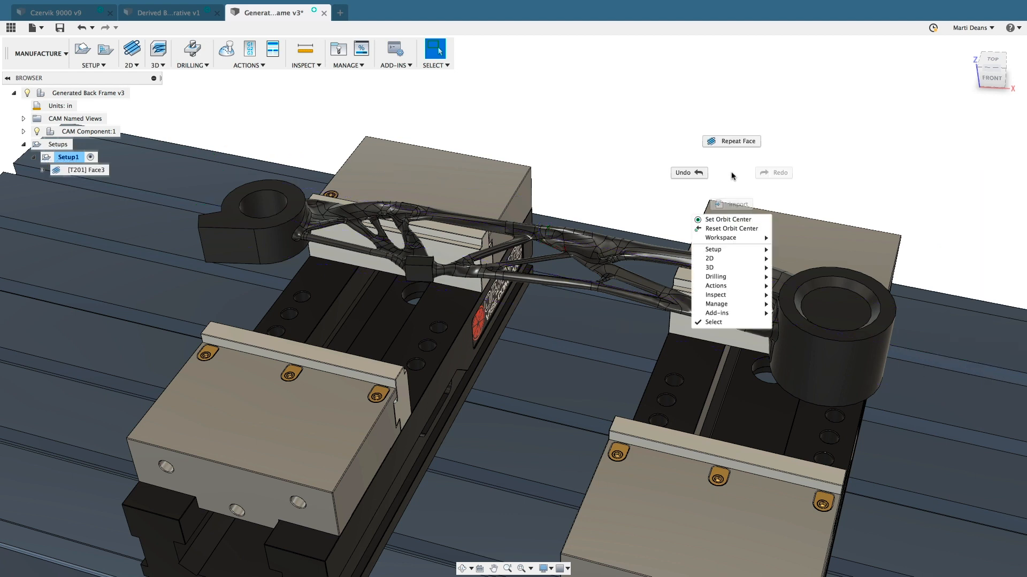
{"action": "mouse_move", "coordinate": [735, 268]}
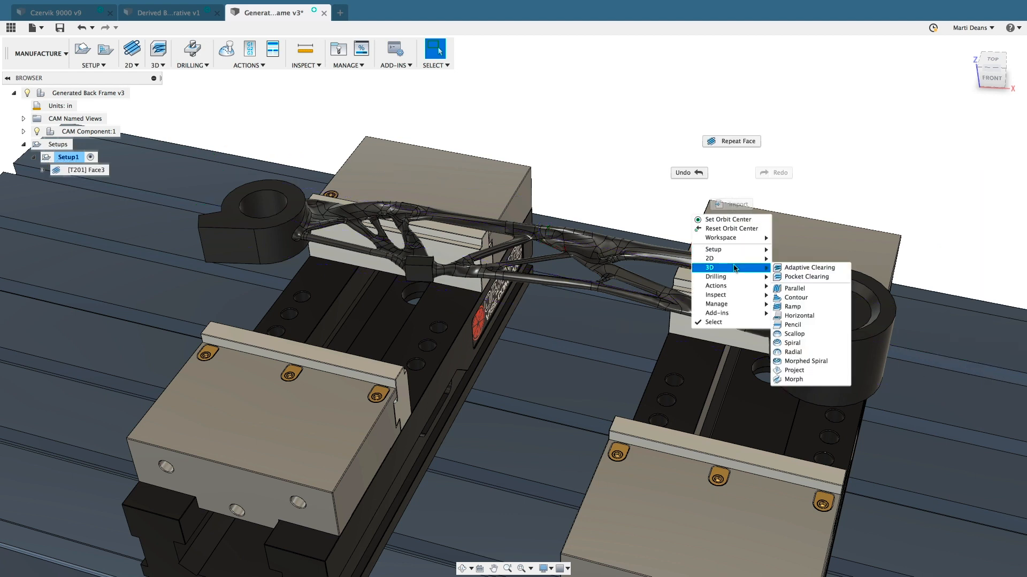
{"action": "left_click", "coordinate": [791, 269]}
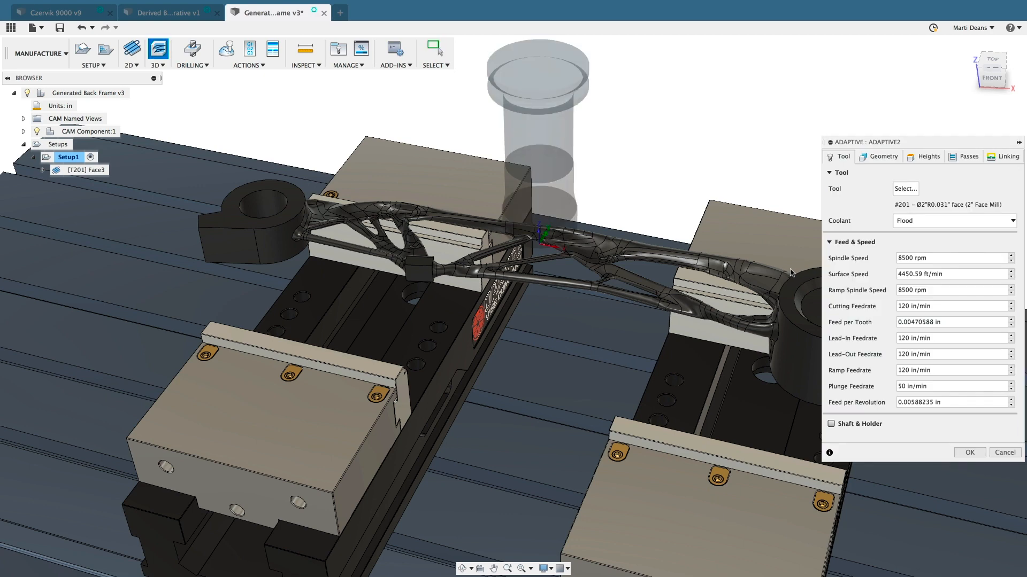
{"action": "left_click", "coordinate": [905, 189]}
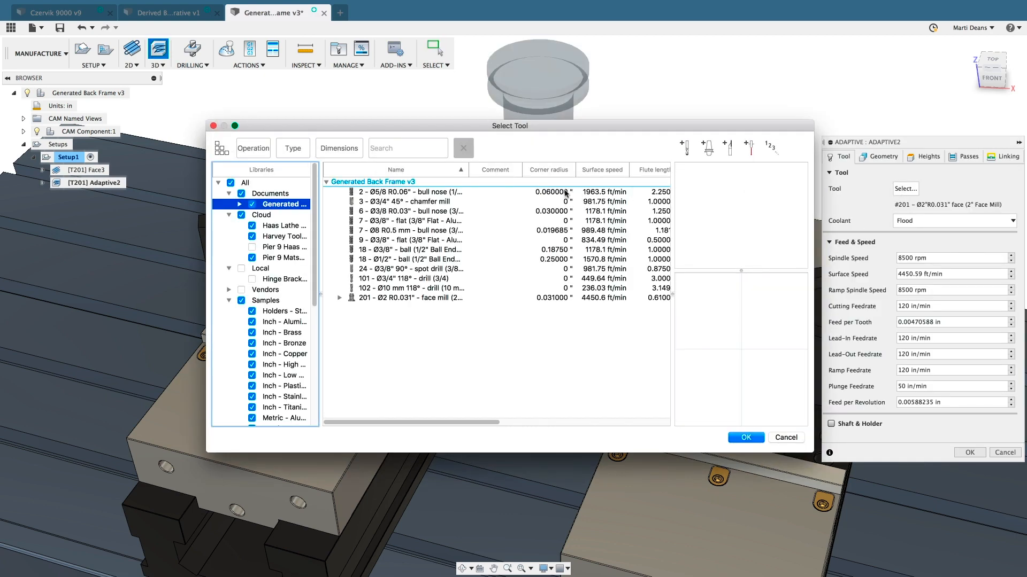
{"action": "left_click", "coordinate": [566, 192]}
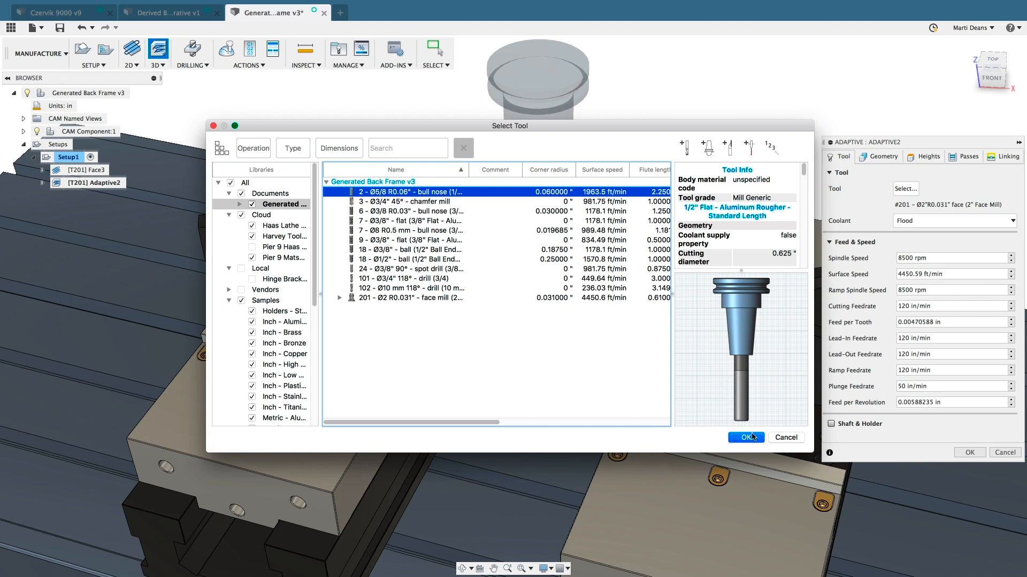
{"action": "left_click", "coordinate": [746, 438]}
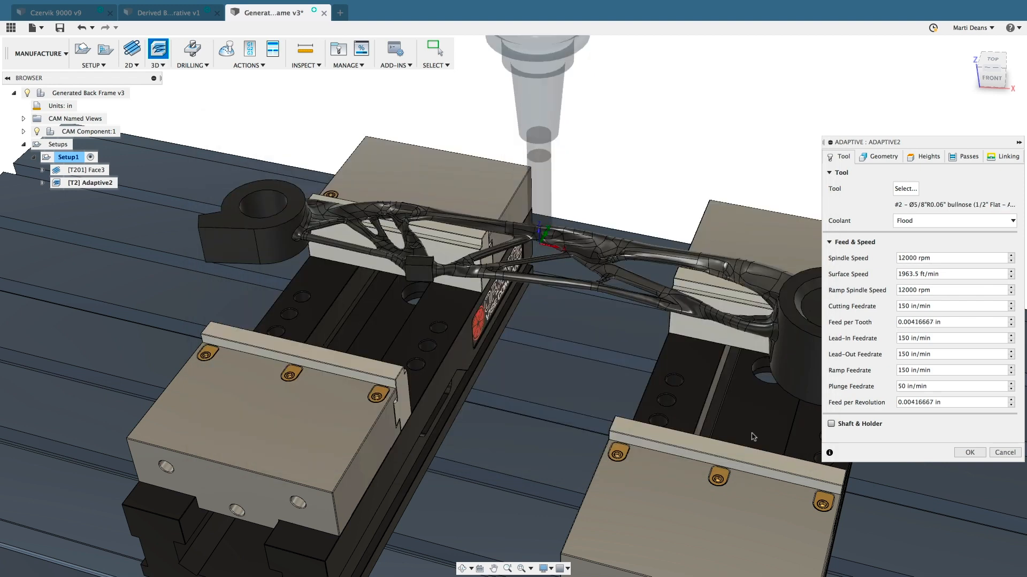
{"action": "left_click", "coordinate": [963, 454]}
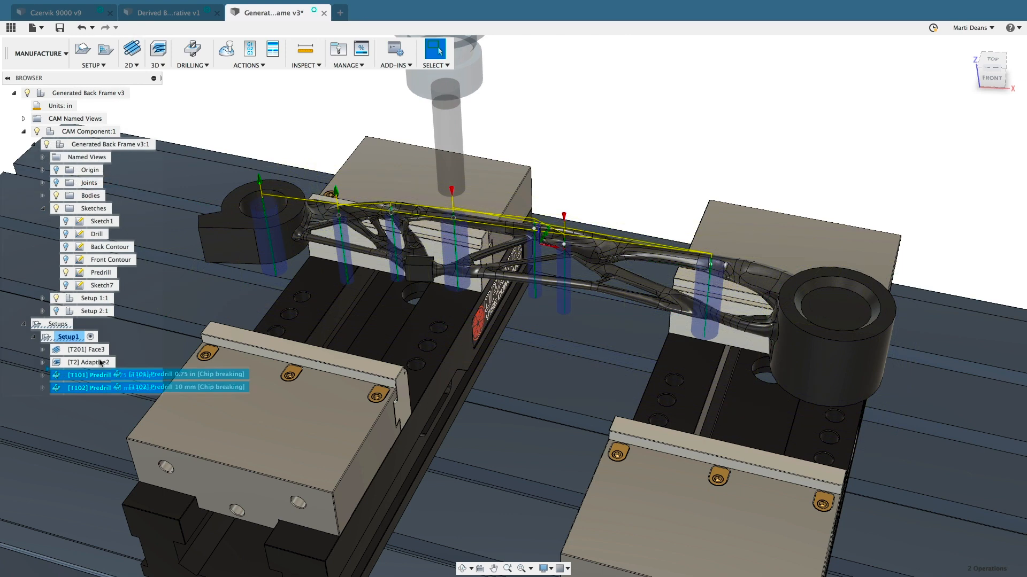
Step: Move the adaptive toolpath below both predrill operations and pick the sketched drill points as its predrill positions
{"action": "left_click_drag", "start_coordinate": [101, 363], "coordinate": [102, 382]}
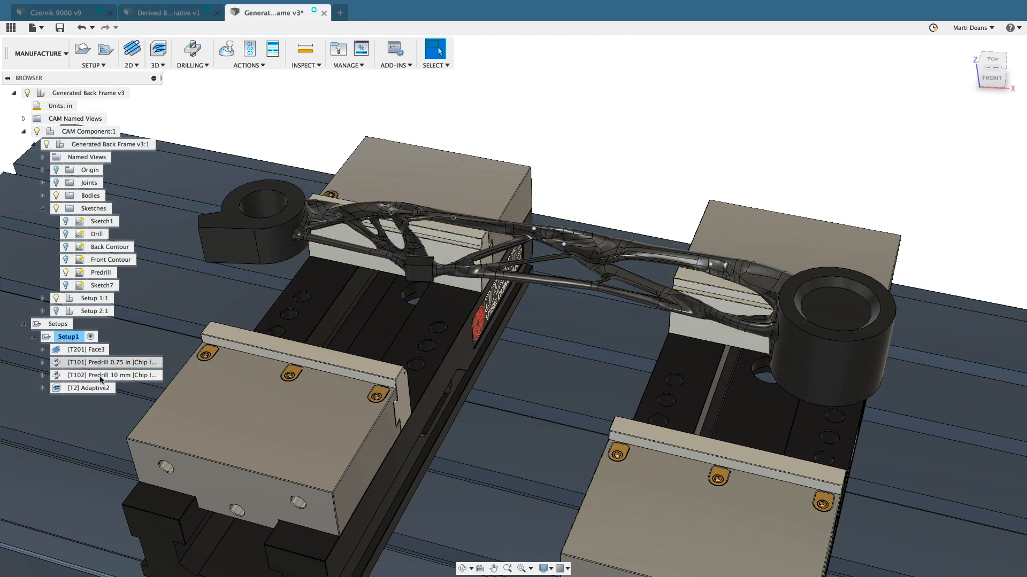
{"action": "right_click", "coordinate": [101, 389]}
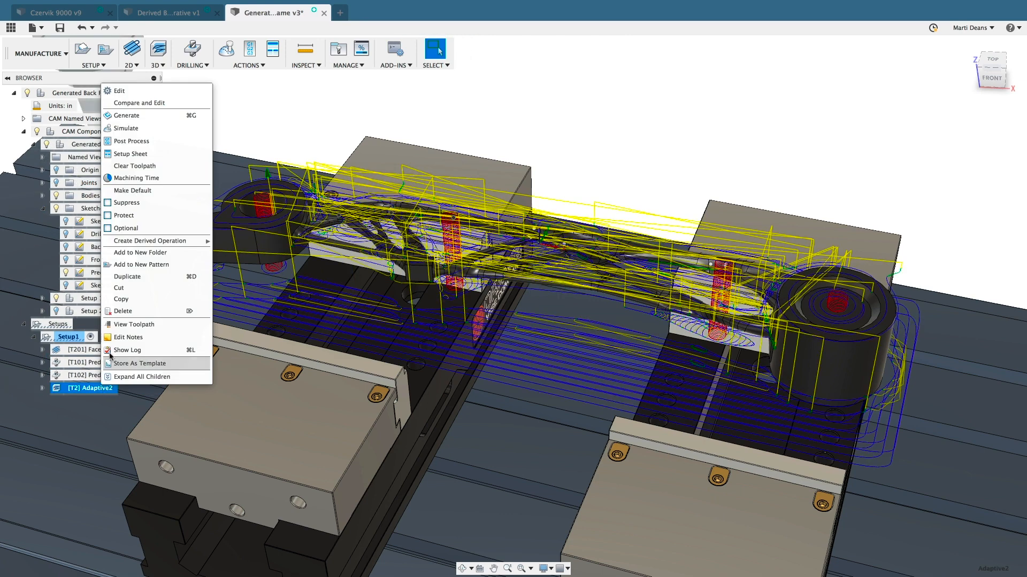
{"action": "left_click", "coordinate": [173, 91]}
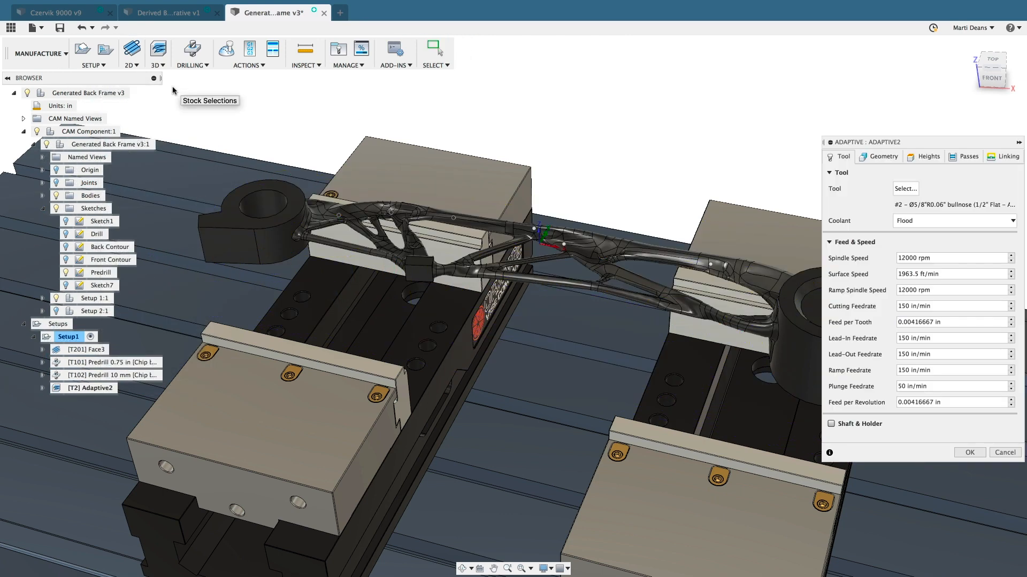
{"action": "left_click", "coordinate": [989, 158]}
{"action": "left_click", "coordinate": [710, 265]}
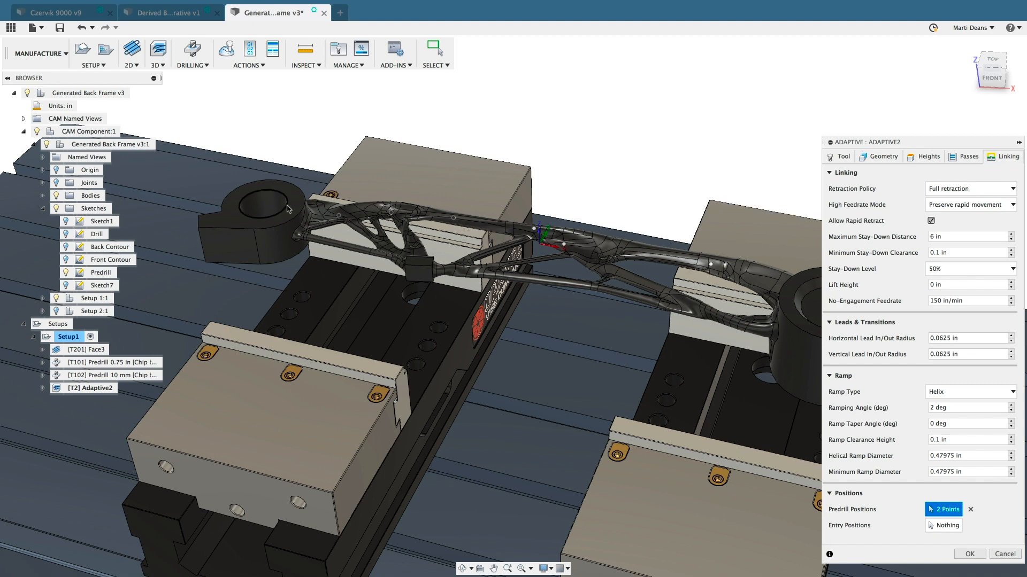
Step: Set the adaptive toolpath's top height reference to Model top and its bottom height reference to Top height
{"action": "left_click", "coordinate": [927, 158]}
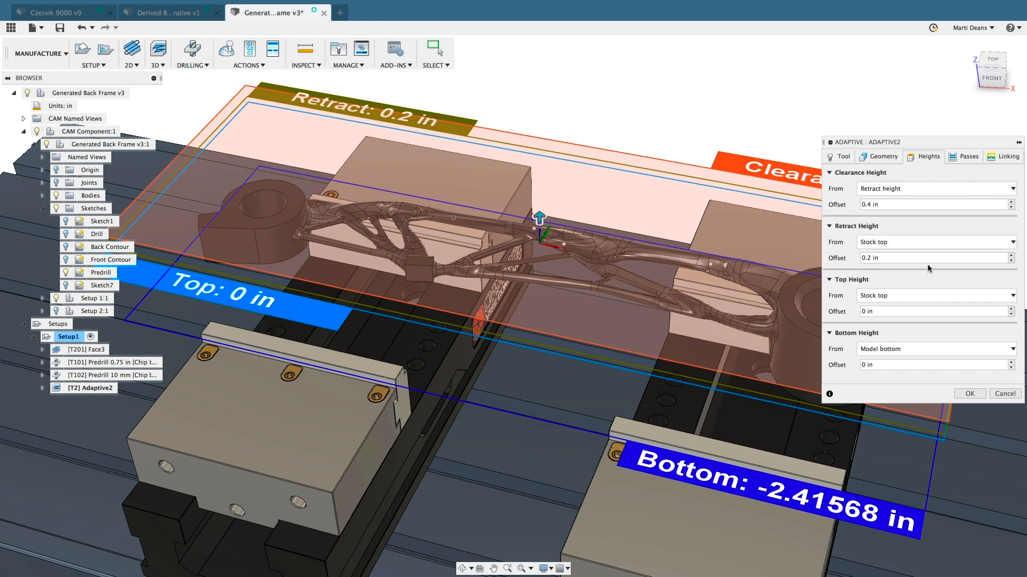
{"action": "left_click", "coordinate": [929, 295]}
{"action": "left_click", "coordinate": [919, 343]}
{"action": "left_click", "coordinate": [919, 348]}
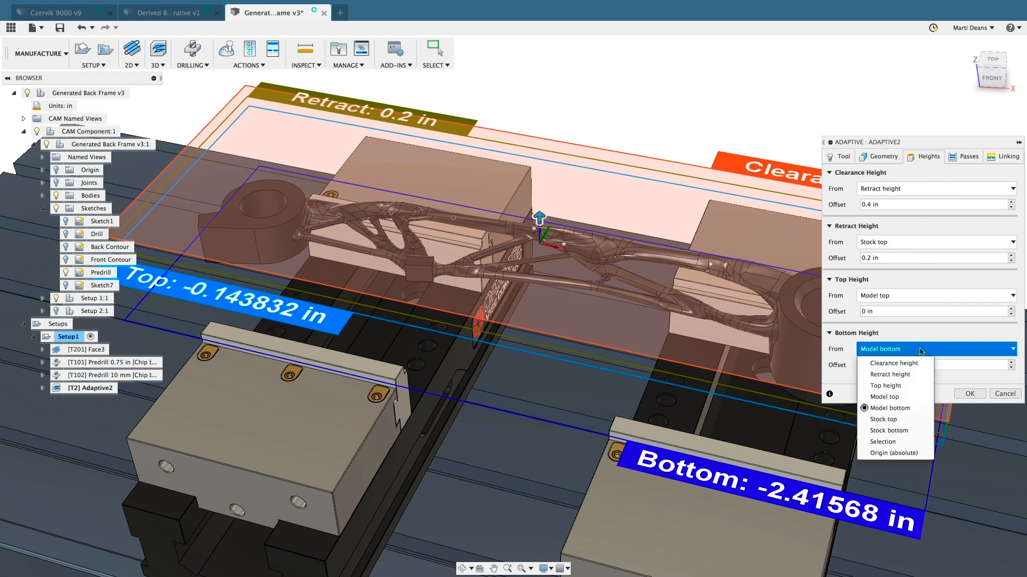
{"action": "left_click", "coordinate": [920, 386]}
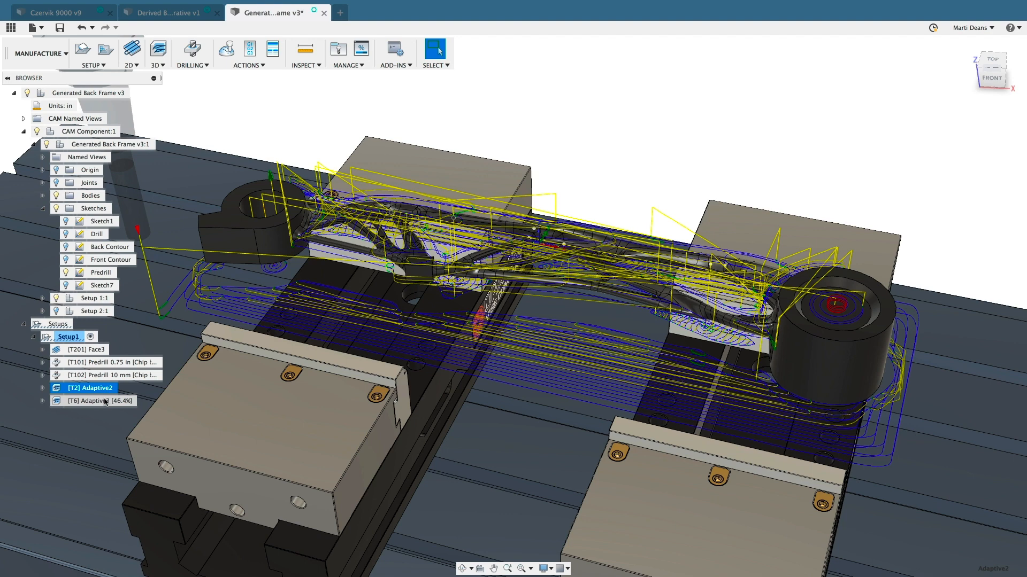
Step: Create a 3D Parallel toolpath and enable its slope limits from 1 to 89 degrees
{"action": "left_click", "coordinate": [158, 65]}
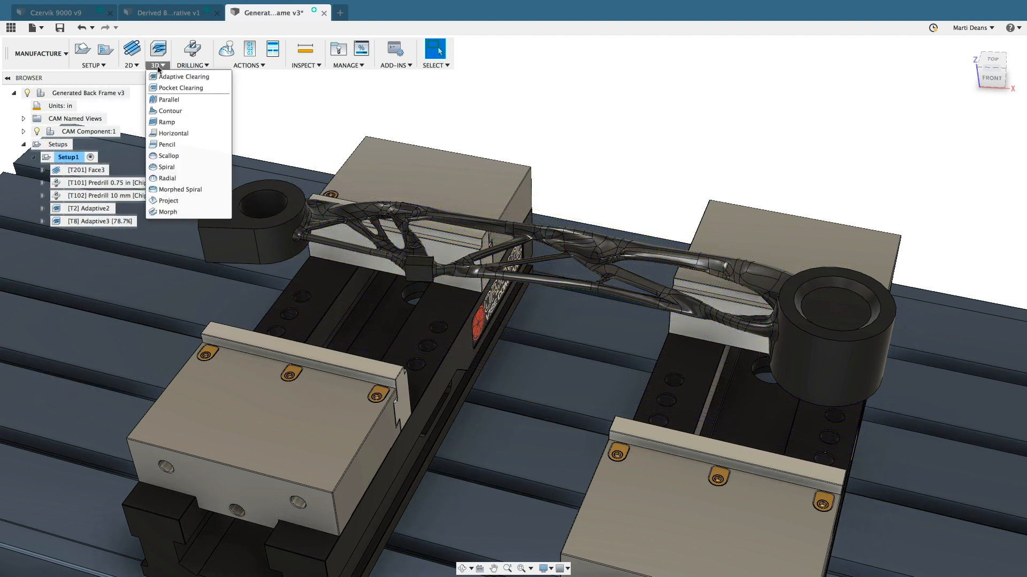
{"action": "left_click", "coordinate": [169, 101]}
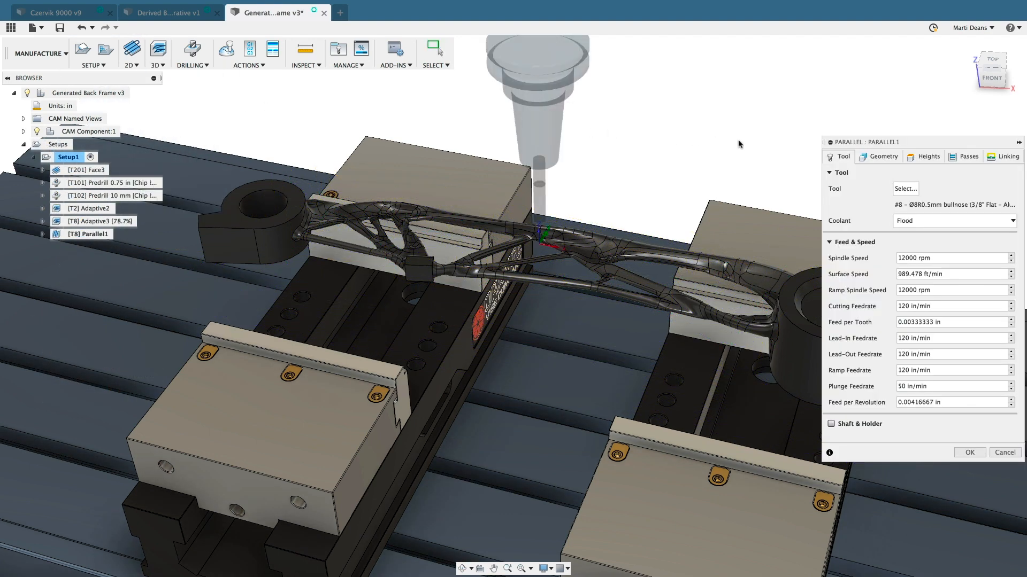
{"action": "left_click", "coordinate": [880, 157]}
{"action": "left_click", "coordinate": [853, 276]}
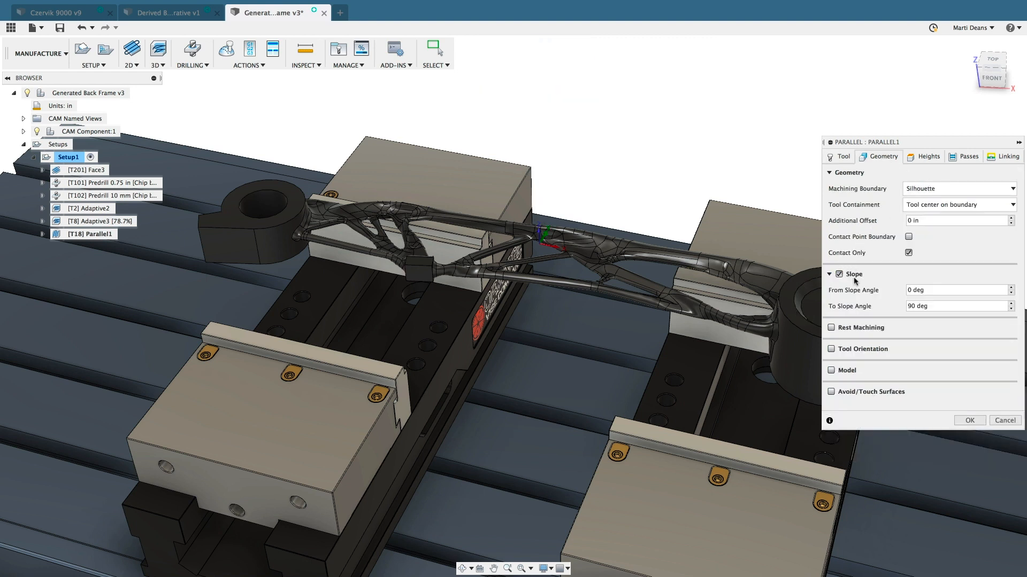
{"action": "left_click", "coordinate": [911, 290]}
{"action": "left_click_drag", "start_coordinate": [918, 307], "coordinate": [897, 305]}
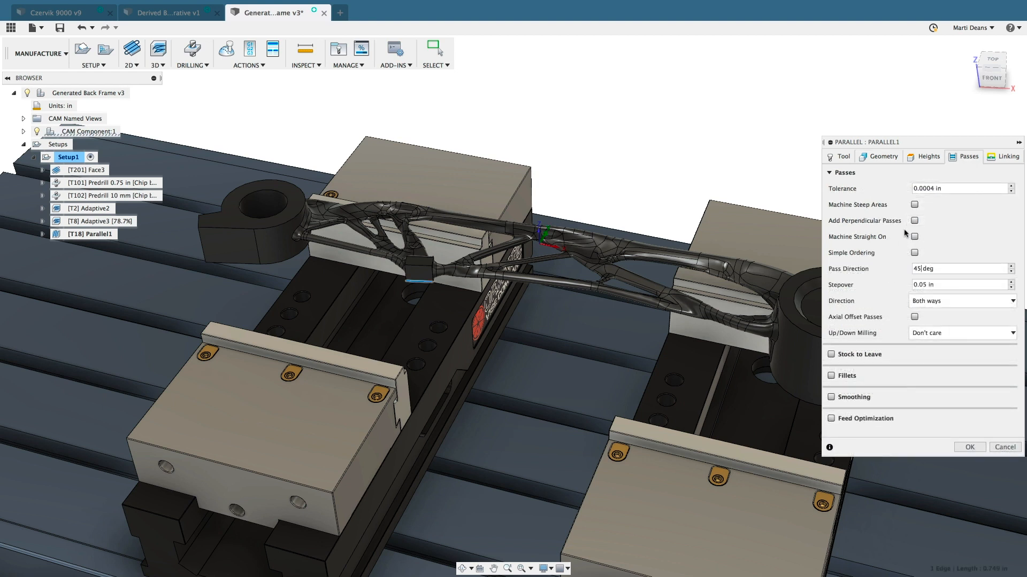
Step: Set the parallel toolpath's tolerance to 0.001 in and enable Stock to Leave
{"action": "double_click", "coordinate": [930, 188]}
{"action": "type", "text": "0.001"}
{"action": "left_click", "coordinate": [831, 355]}
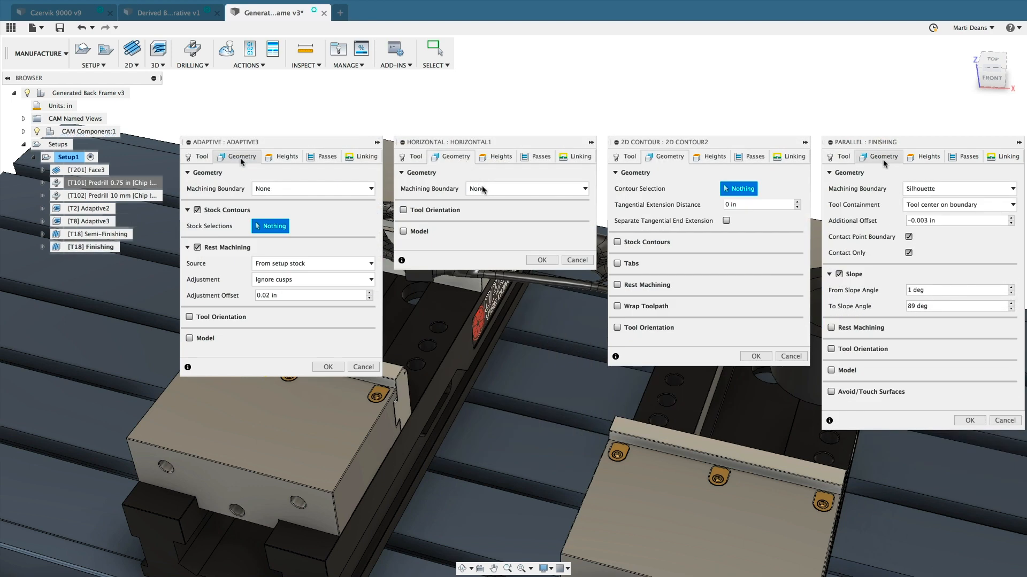
Step: Set the machining boundary to Selection for the horizontal toolpath and Silhouette for the second adaptive toolpath, and open the latter's rest machining source
{"action": "left_click", "coordinate": [483, 188]}
{"action": "left_click", "coordinate": [313, 188]}
{"action": "left_click", "coordinate": [492, 236]}
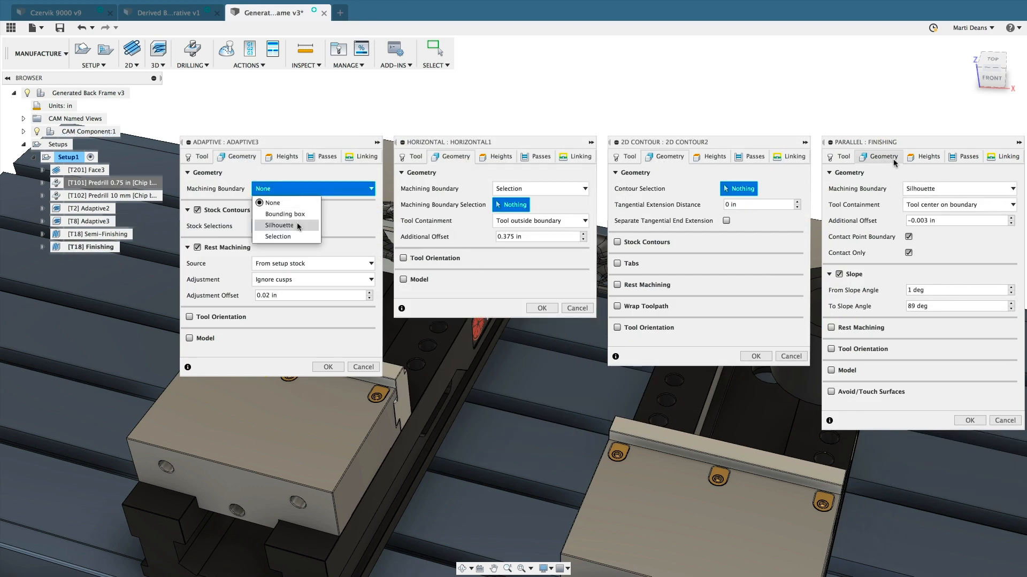
{"action": "left_click", "coordinate": [279, 225]}
{"action": "left_click", "coordinate": [965, 157]}
{"action": "left_click", "coordinate": [312, 296]}
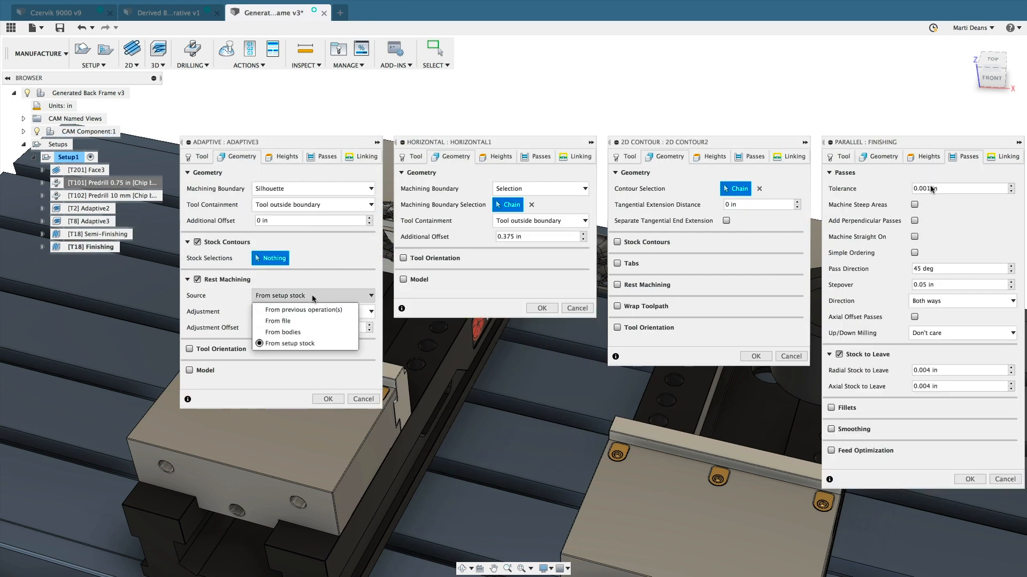
{"action": "right_click", "coordinate": [930, 188]}
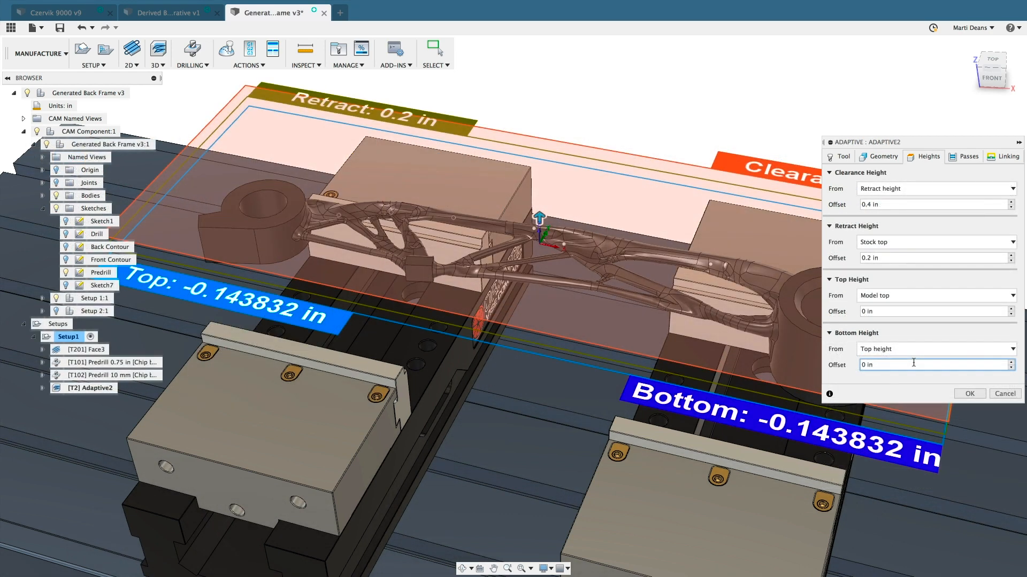
Step: Set the adaptive toolpath's bottom height offset to the expression -tool_shoulderLength
{"action": "right_click", "coordinate": [915, 365]}
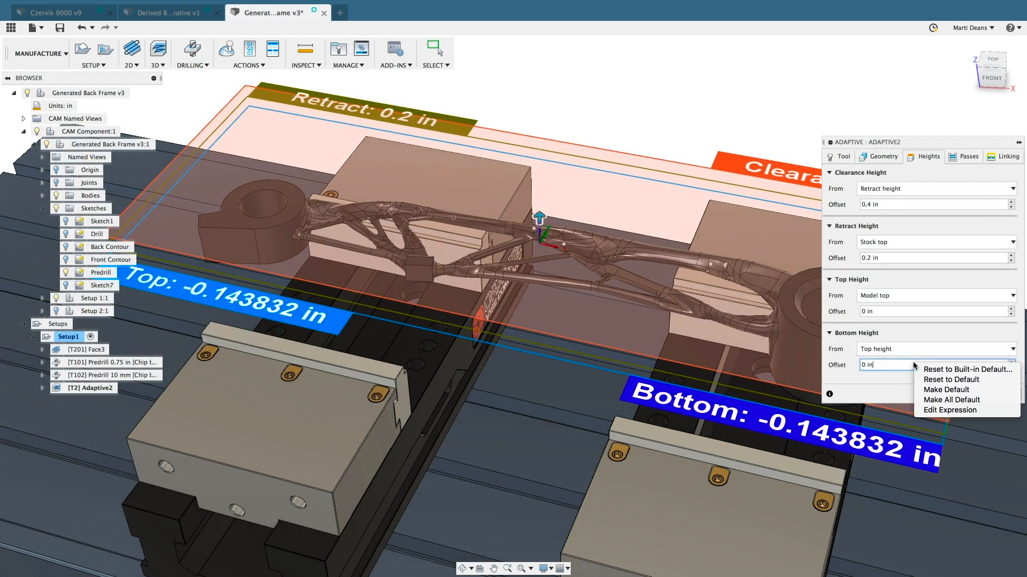
{"action": "left_click", "coordinate": [937, 410]}
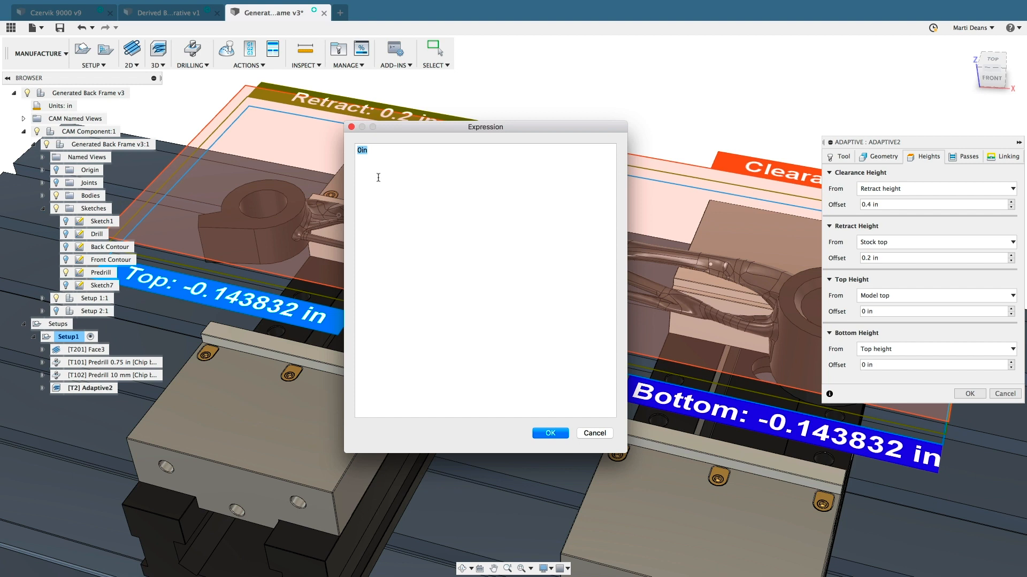
{"action": "type", "text": "-tool"}
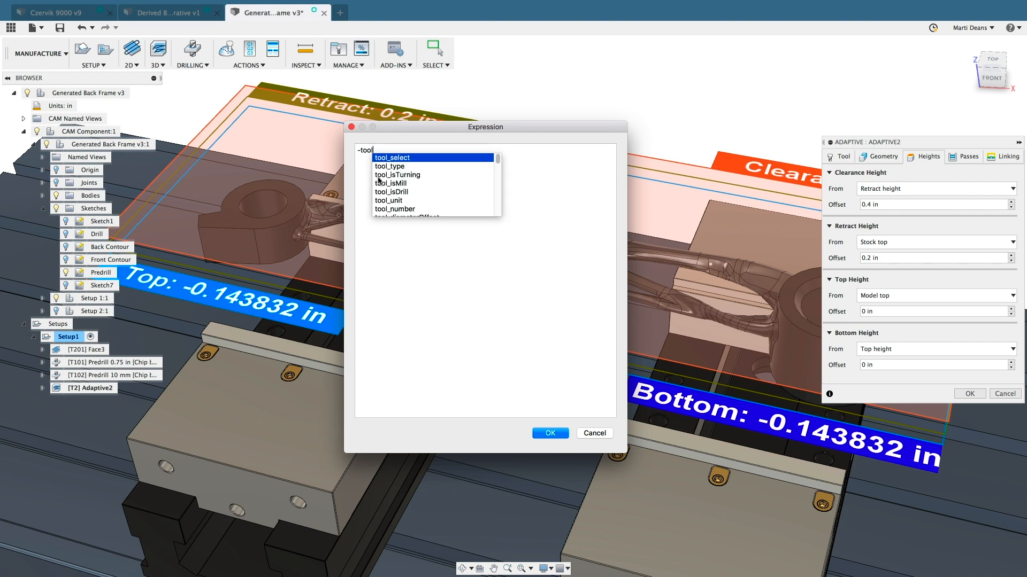
{"action": "type", "text": "_sh"}
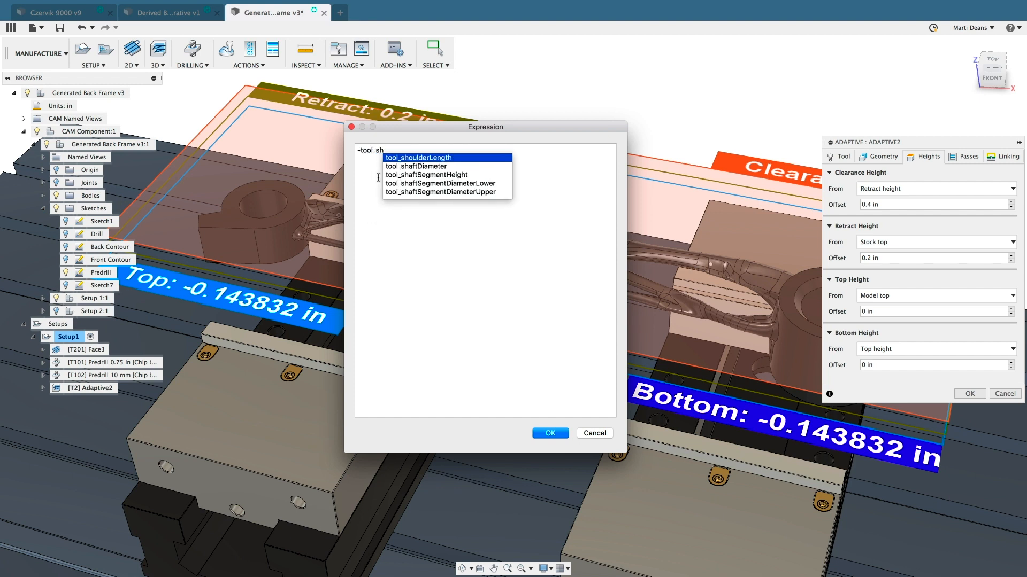
{"action": "key", "text": "Return"}
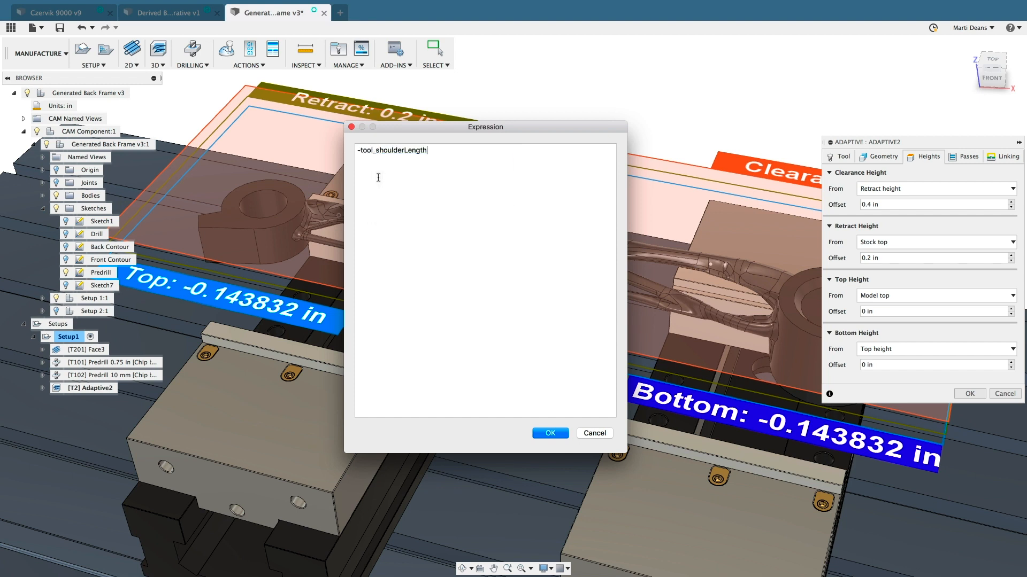
{"action": "left_click", "coordinate": [550, 432]}
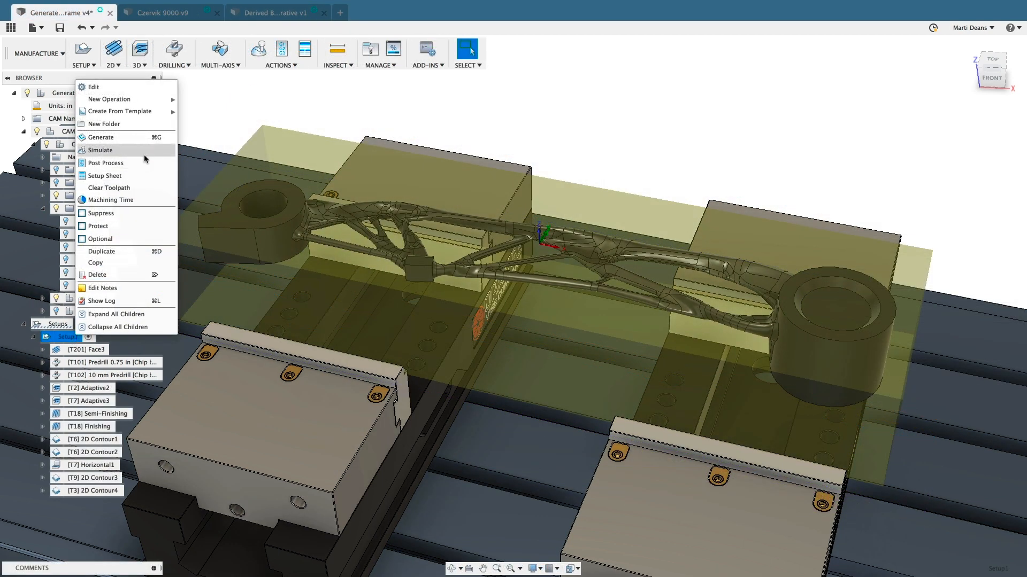
Step: Simulate all of Setup1's toolpaths from facing through the final 2D contour, and close the simulation
{"action": "left_click", "coordinate": [144, 155]}
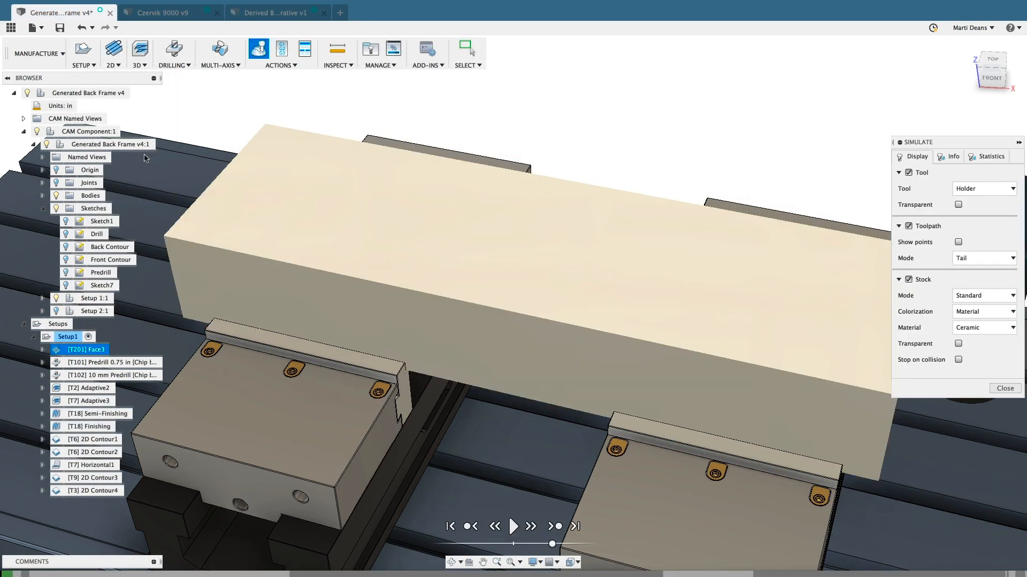
{"action": "left_click", "coordinate": [505, 527]}
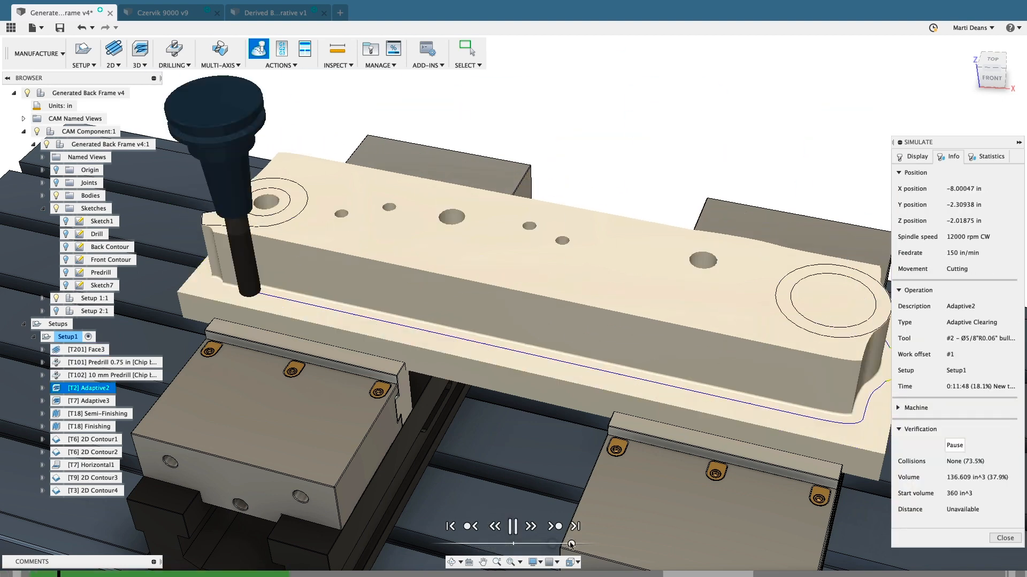
{"action": "left_click", "coordinate": [513, 527]}
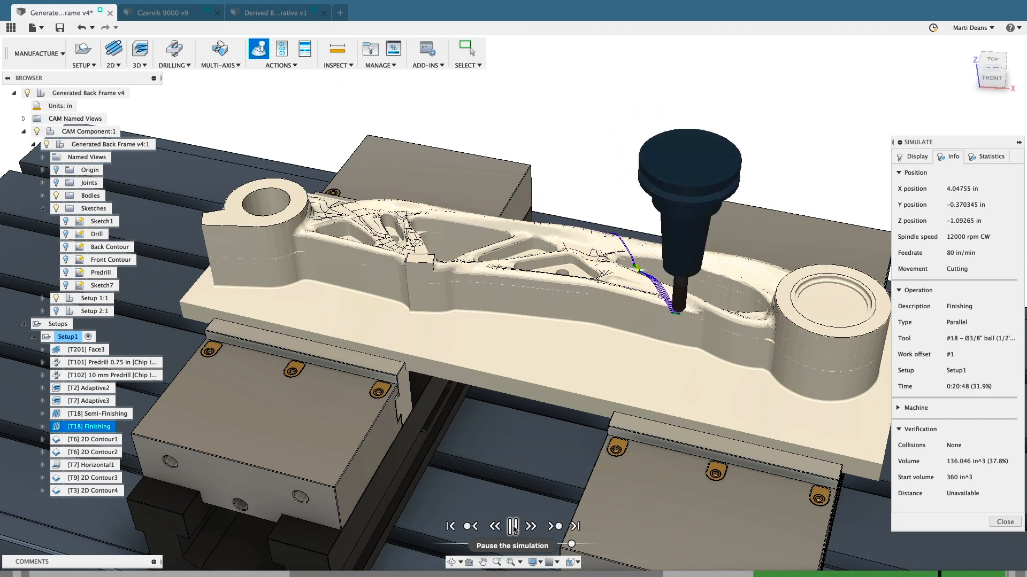
{"action": "left_click", "coordinate": [513, 527]}
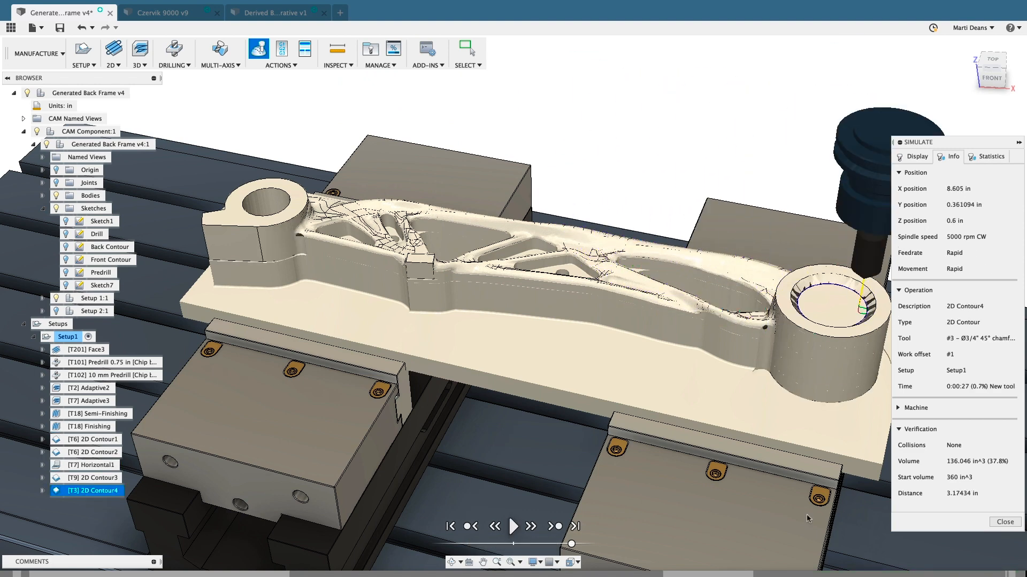
{"action": "left_click", "coordinate": [997, 522]}
Step: Start post processing Setup1 and browse the available generic post processors
{"action": "right_click", "coordinate": [74, 338]}
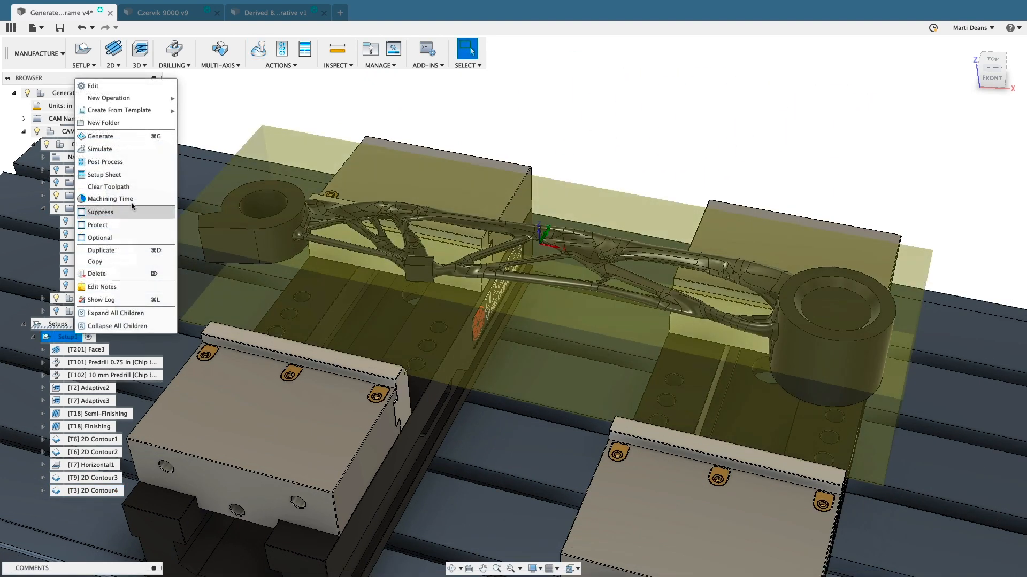
{"action": "left_click", "coordinate": [138, 162]}
{"action": "left_click", "coordinate": [982, 189]}
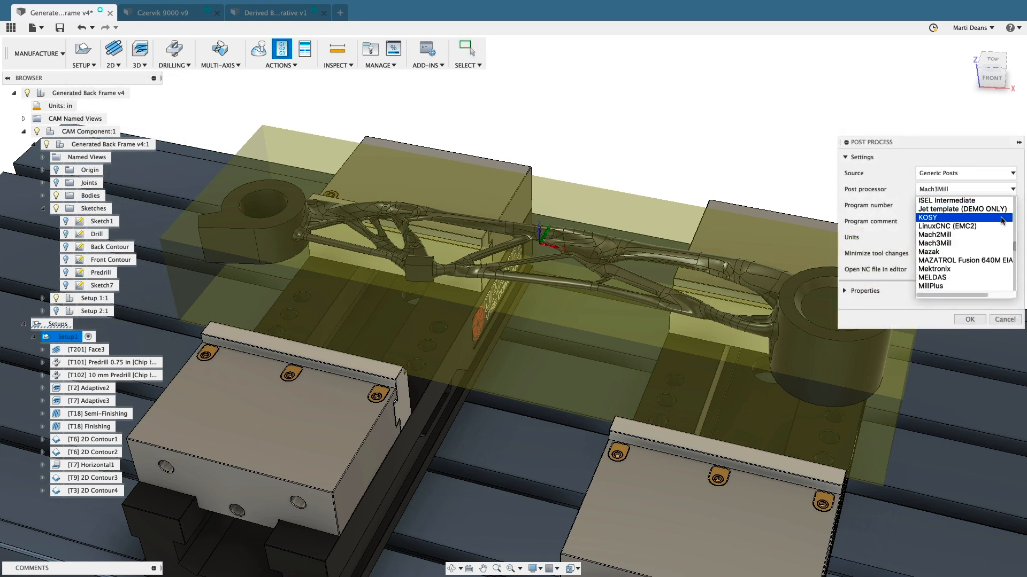
{"action": "left_click_drag", "start_coordinate": [1013, 246], "coordinate": [1012, 234]}
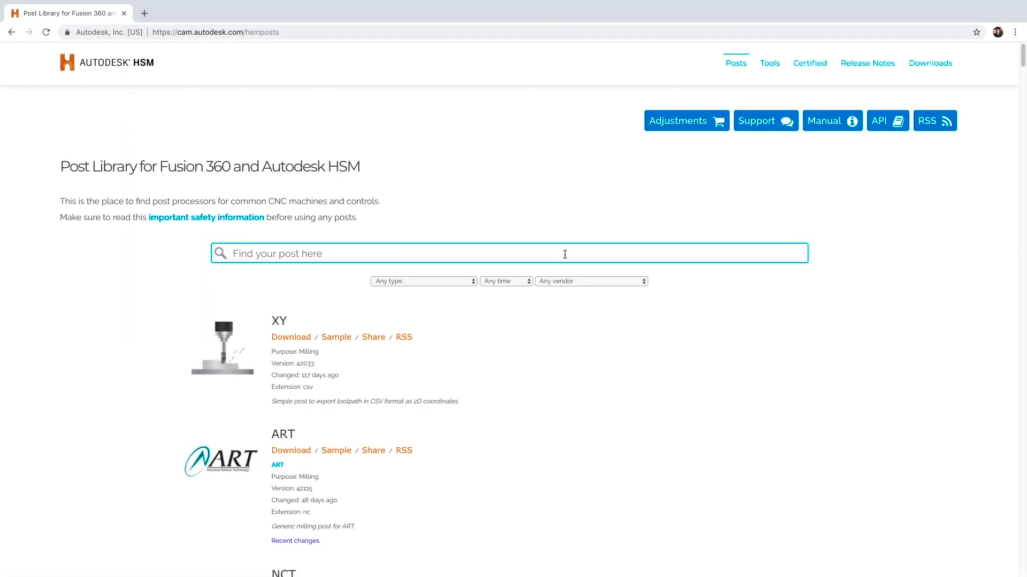
Step: In the web browser, search the Autodesk HSM Post Library for "robod" and view the Robodrill post's sample code
{"action": "type", "text": "robod"}
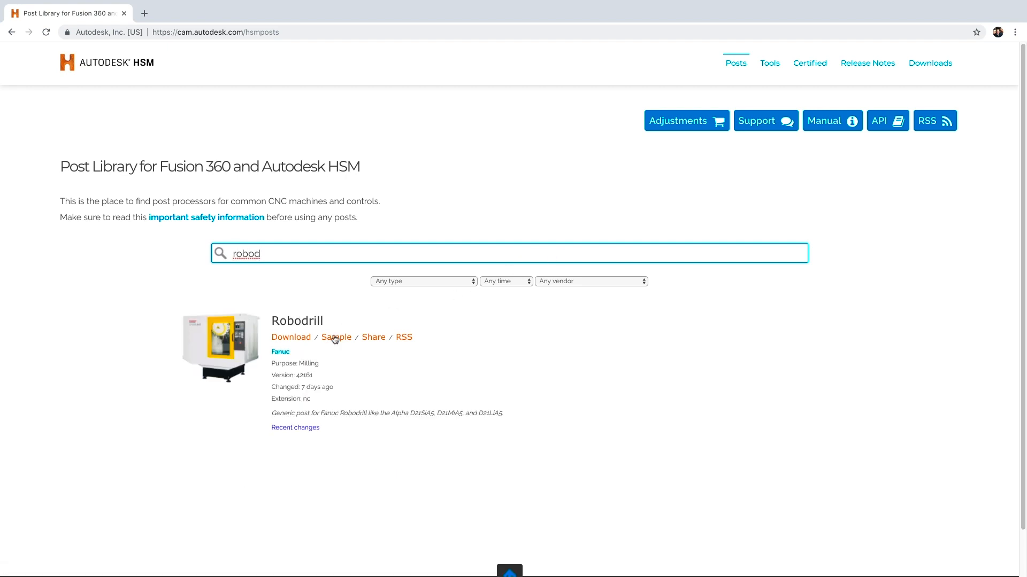
{"action": "left_click", "coordinate": [335, 339]}
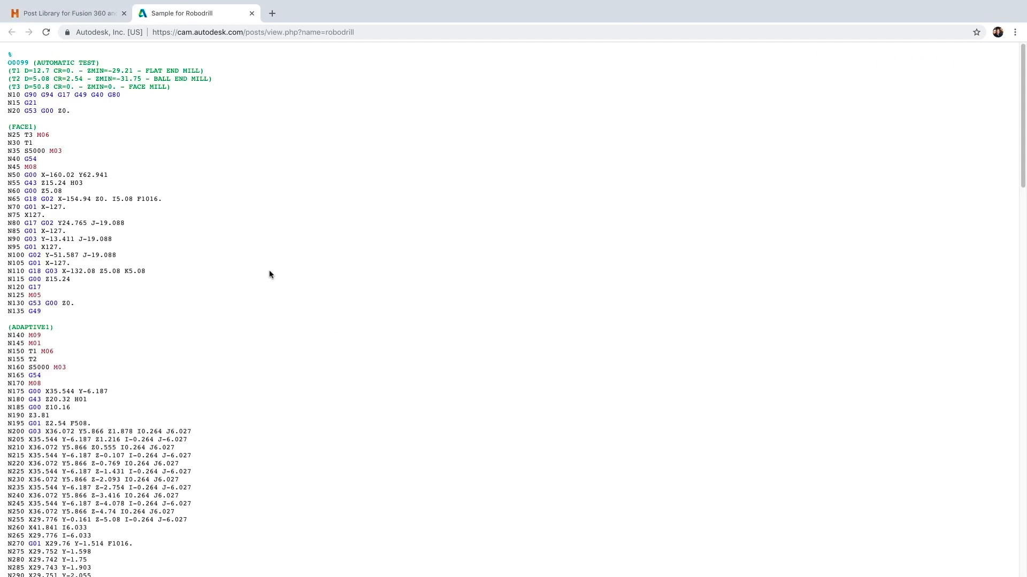
{"action": "left_click", "coordinate": [91, 21]}
Step: Download the Robodrill post processor from the Post Library and save the file
{"action": "left_click", "coordinate": [304, 337]}
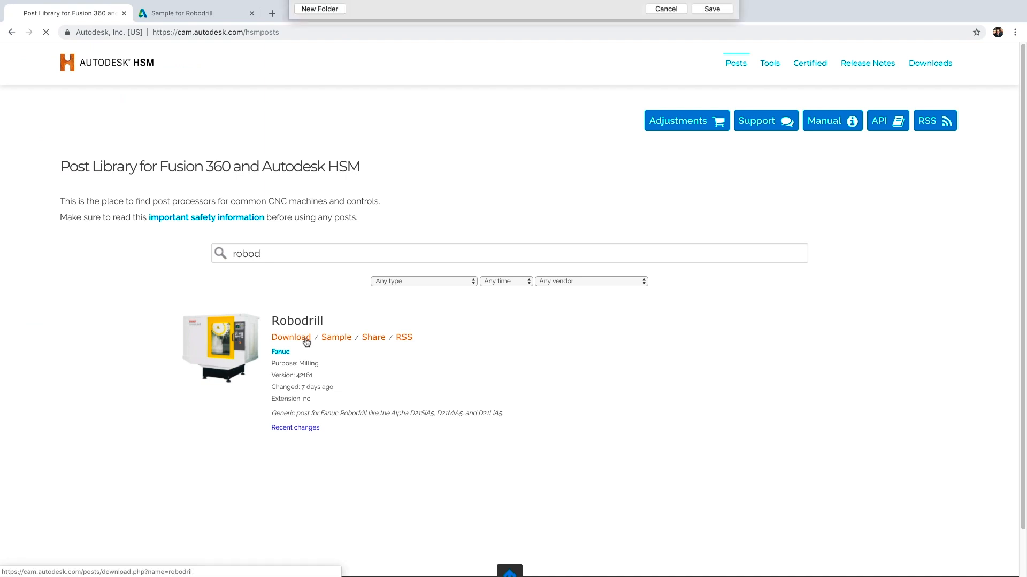
{"action": "left_click", "coordinate": [695, 232]}
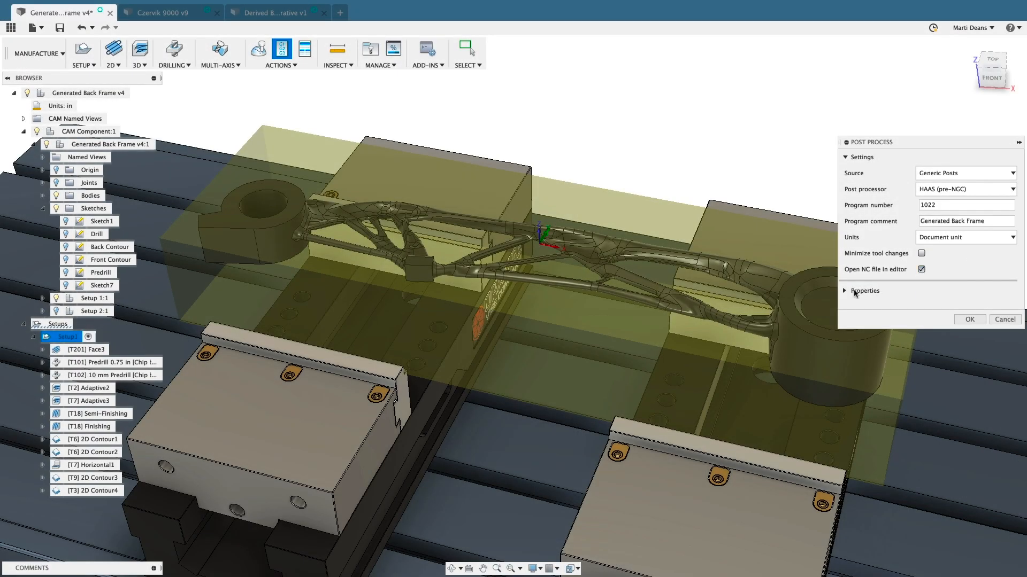
Step: Back in Fusion 360, enable Use chip transport for the HAAS (pre-NGC) post and post-process Setup1, opening the NC file in the editor
{"action": "left_click", "coordinate": [845, 291]}
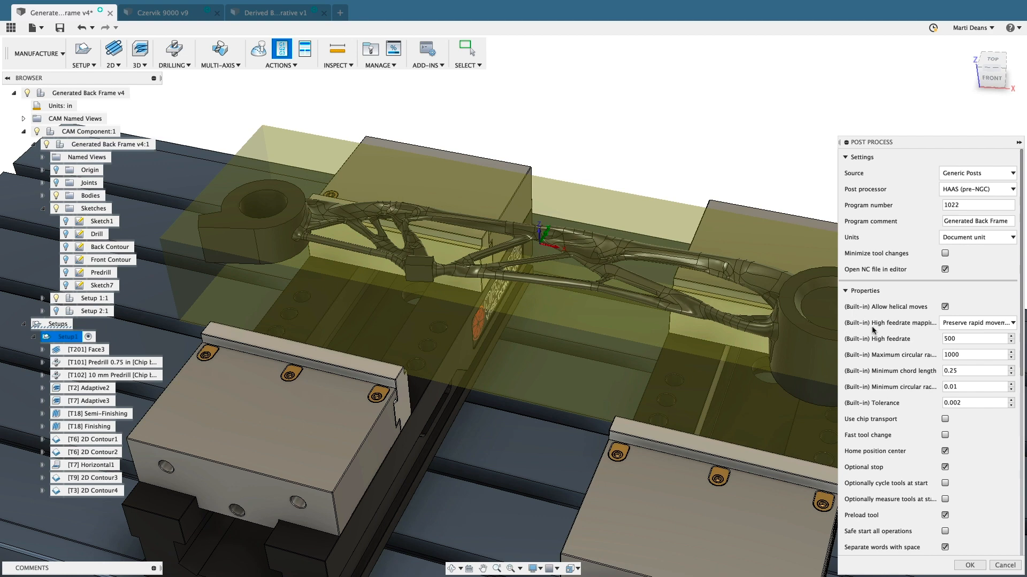
{"action": "left_click", "coordinate": [945, 420]}
{"action": "left_click", "coordinate": [970, 566]}
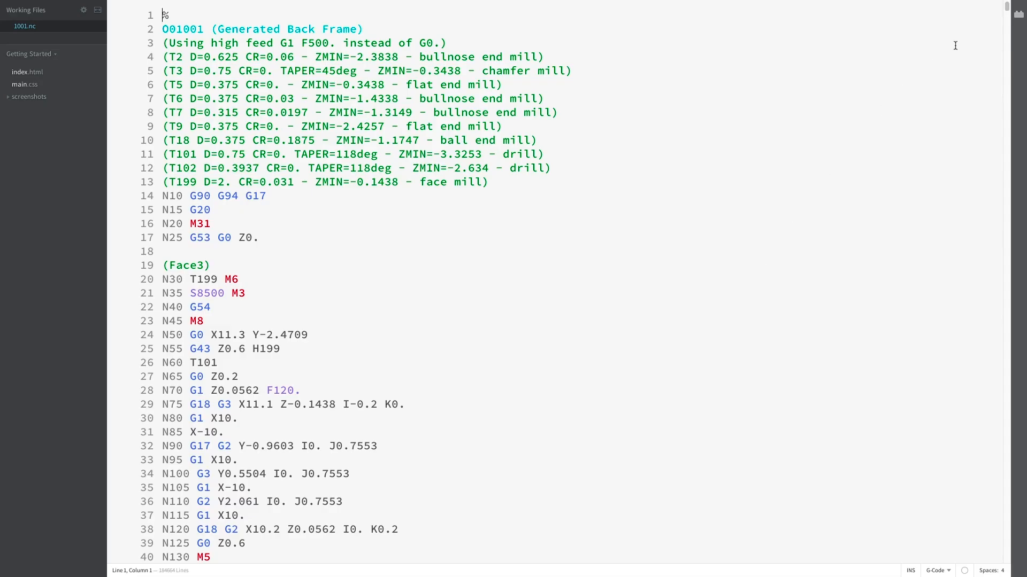
{"action": "mouse_move", "coordinate": [1008, 9]}
{"action": "left_mouse_down"}
{"action": "mouse_move", "coordinate": [1009, 24]}
{"action": "mouse_move", "coordinate": [1007, 7]}
{"action": "left_mouse_up"}
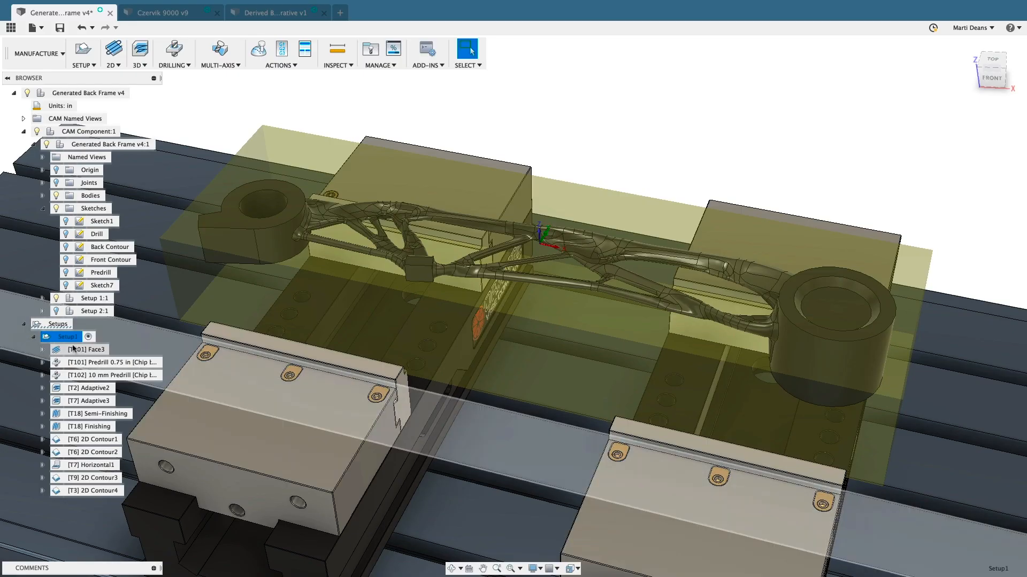
Step: Generate the setup sheet for Setup1 and look through its setup, totals and tool list
{"action": "right_click", "coordinate": [68, 339]}
{"action": "left_click", "coordinate": [99, 177]}
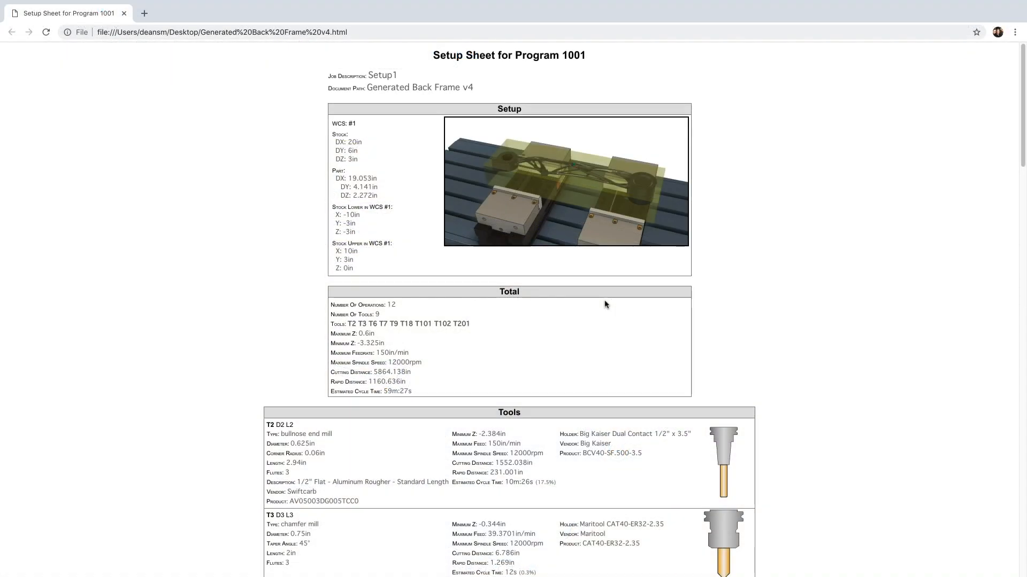
{"action": "left_click_drag", "start_coordinate": [1022, 152], "coordinate": [1024, 473]}
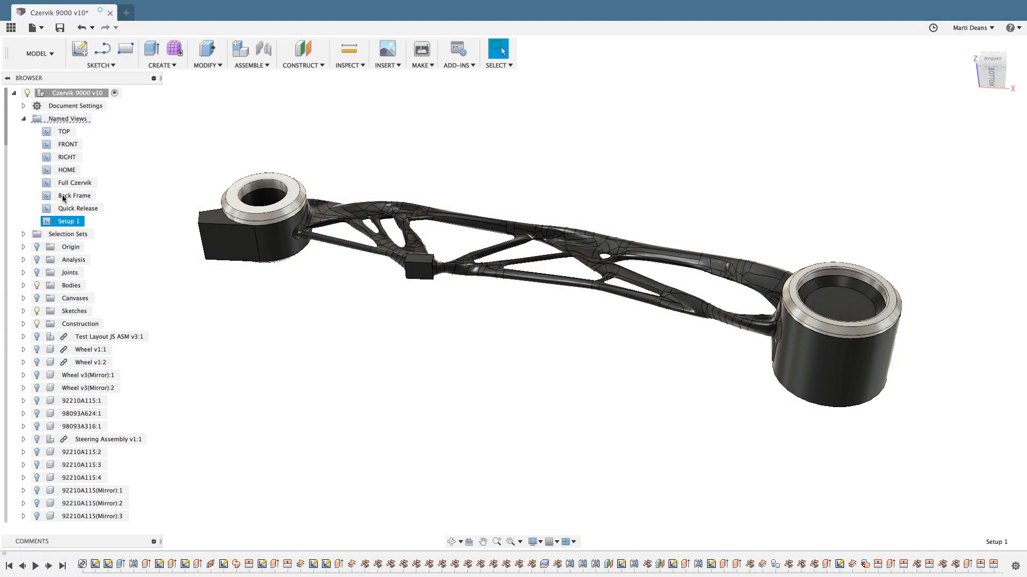
Step: Show the Czervik 9000 assembly in the Back Frame named view and the Full Czervik named view
{"action": "double_click", "coordinate": [63, 195]}
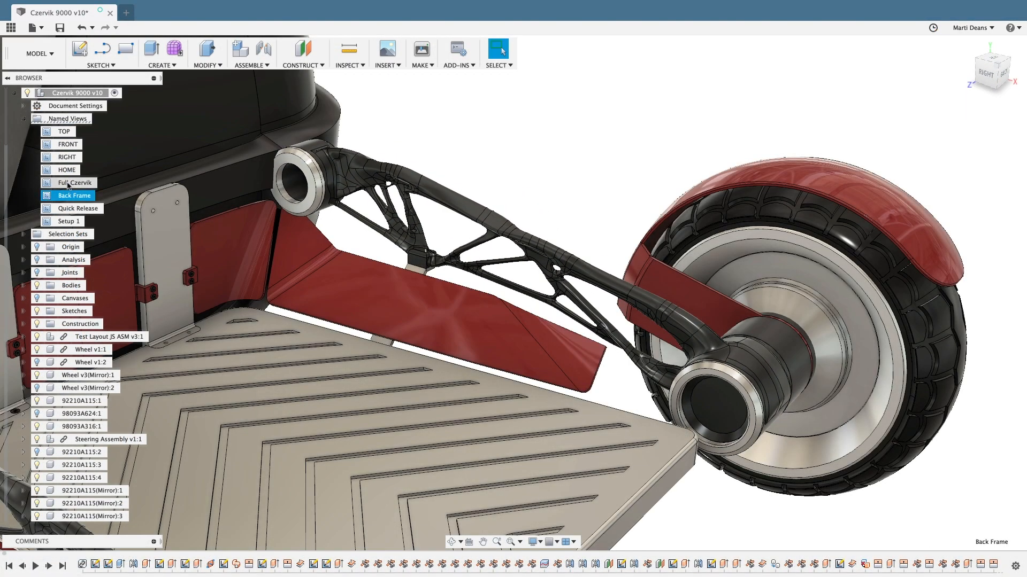
{"action": "double_click", "coordinate": [68, 184]}
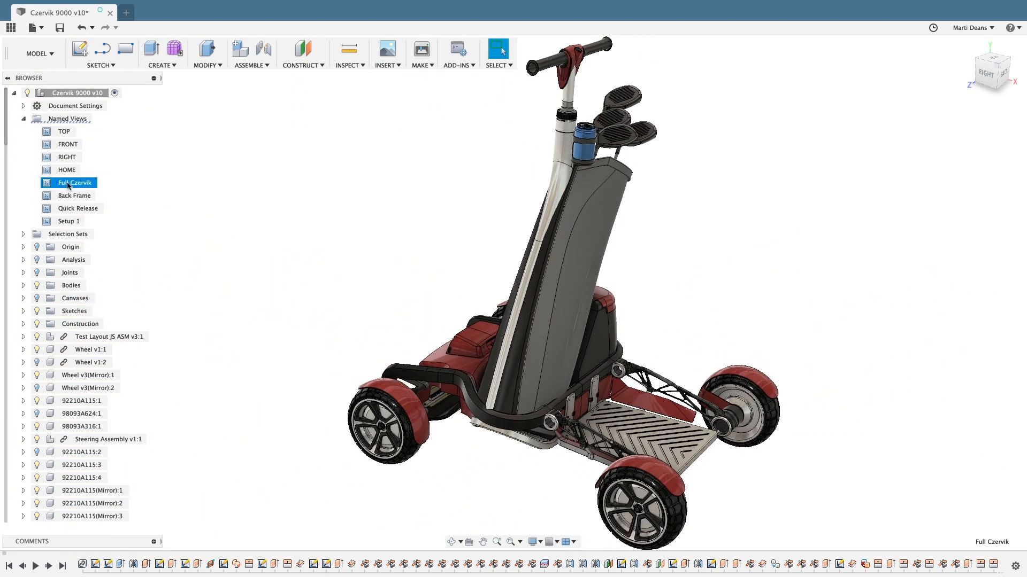